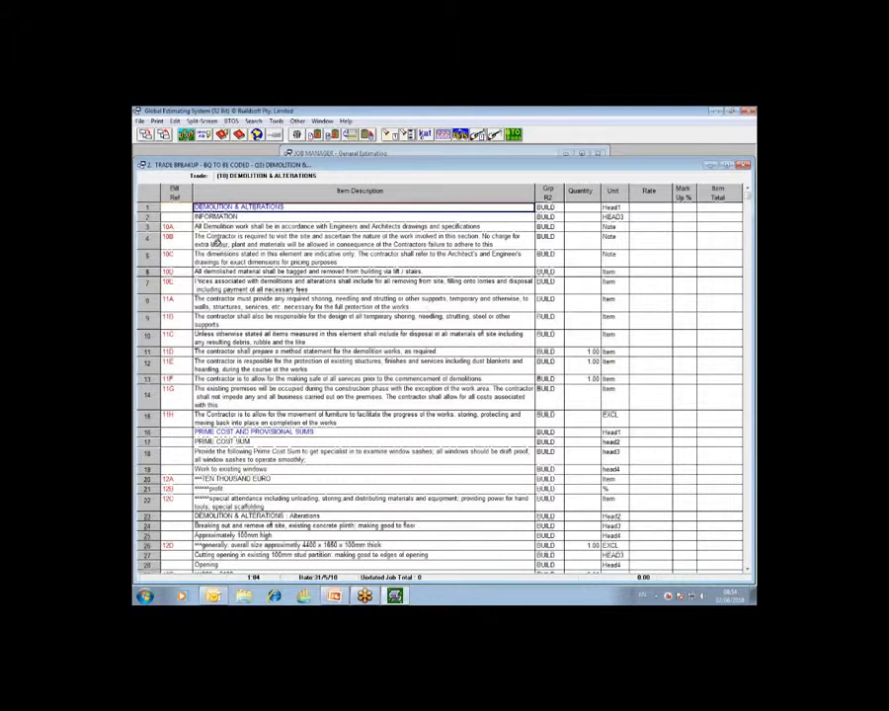
- Hide the Group R2 column in the Demolition & Alterations trade breakup
{"action": "left_click", "coordinate": [750, 206]}
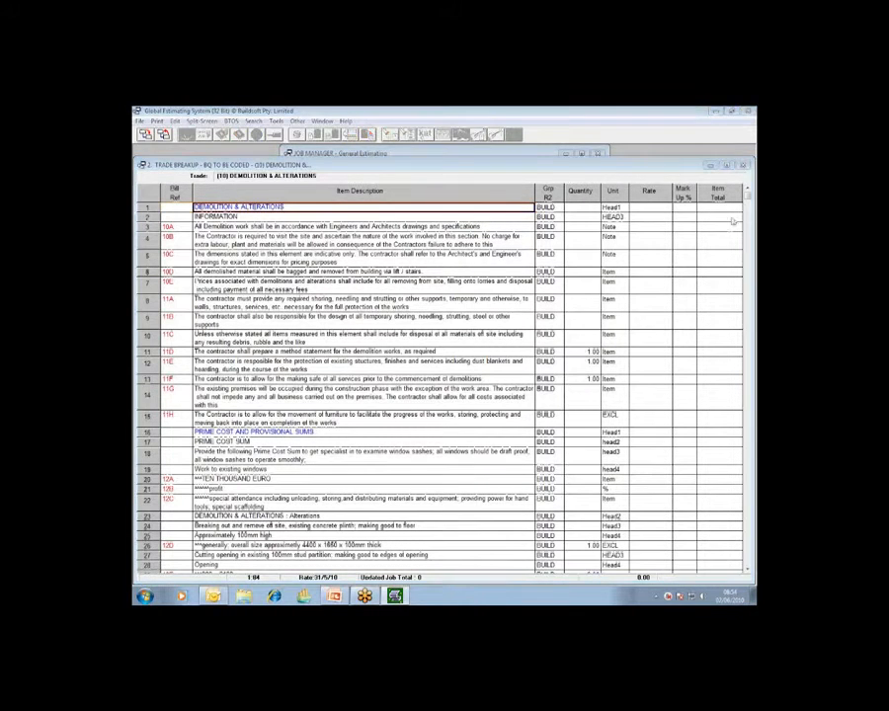
{"action": "left_click", "coordinate": [720, 240]}
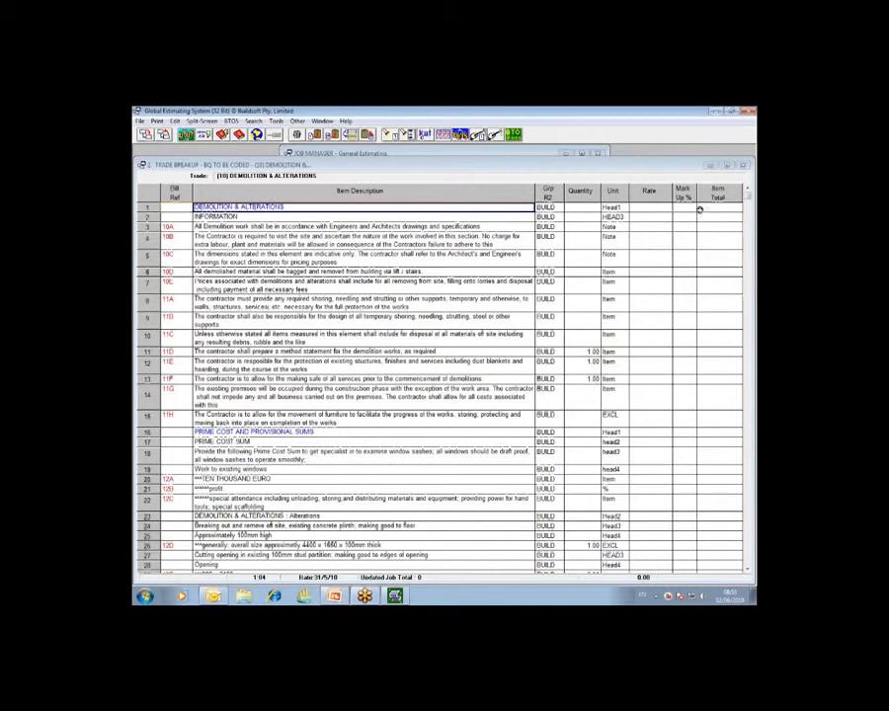
{"action": "left_click", "coordinate": [470, 136]}
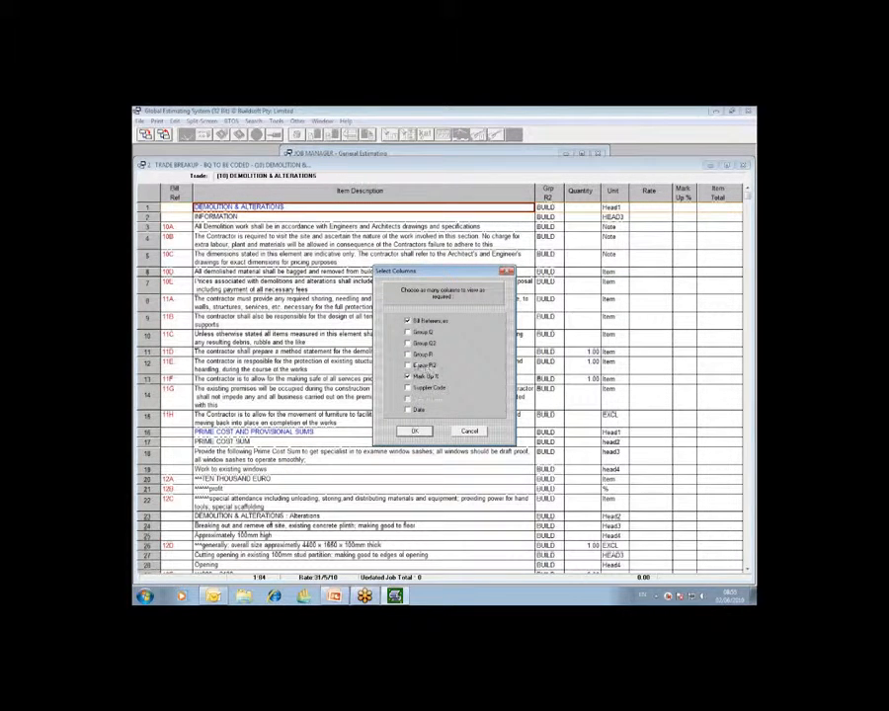
{"action": "left_click", "coordinate": [416, 433]}
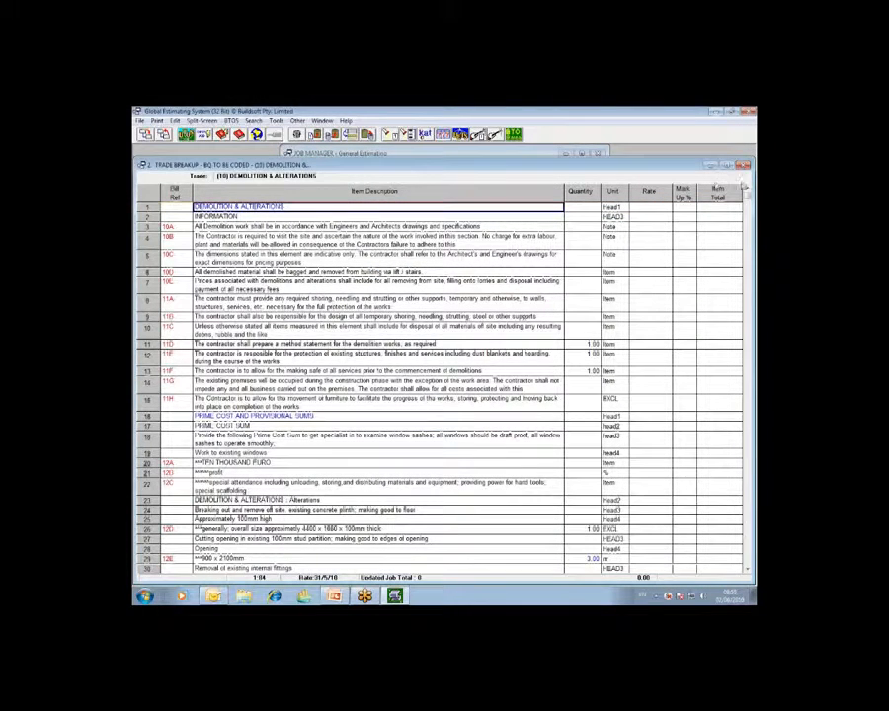
- Show the Group R2 column in the trade breakup, keeping Bill References and Mark Up % displayed
{"action": "left_click", "coordinate": [539, 202]}
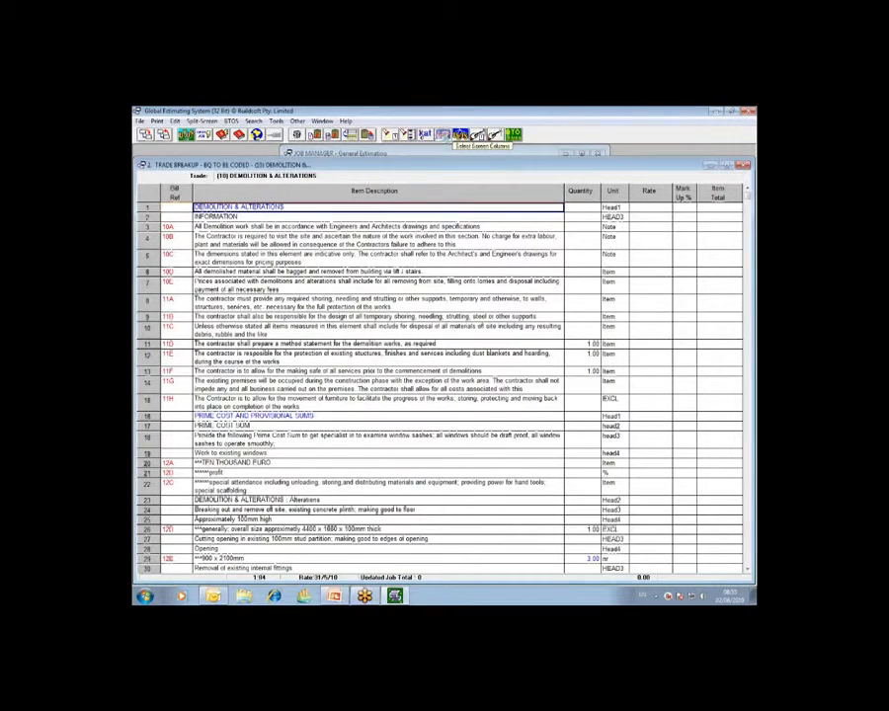
{"action": "left_click", "coordinate": [456, 135]}
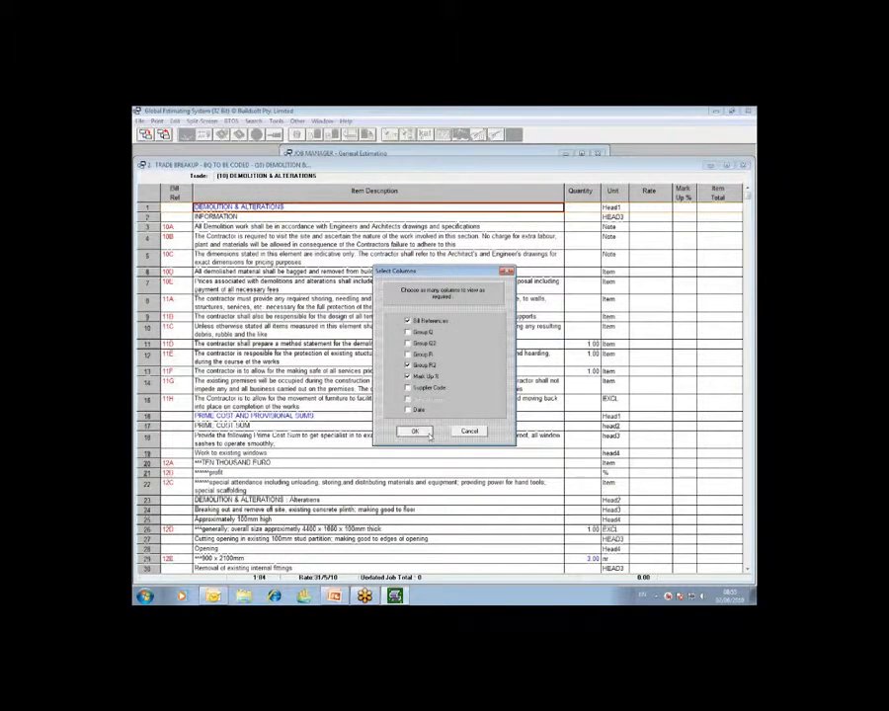
{"action": "left_click", "coordinate": [414, 432]}
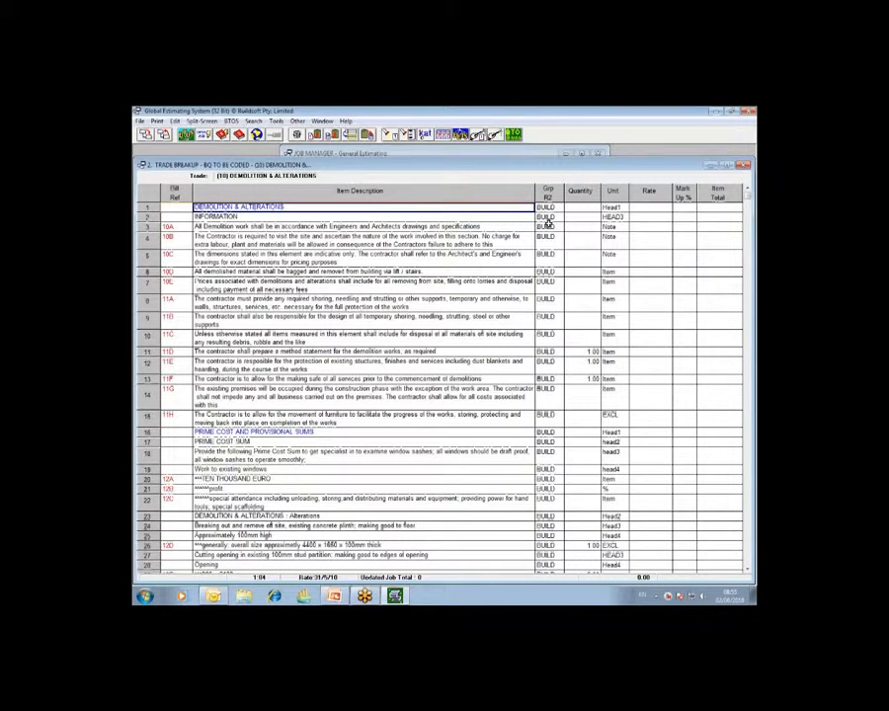
- Clear the BUILD codes from the Grp R2 column on lines 1 to 6 of the Demolition & Alterations trade
{"action": "left_click", "coordinate": [548, 207]}
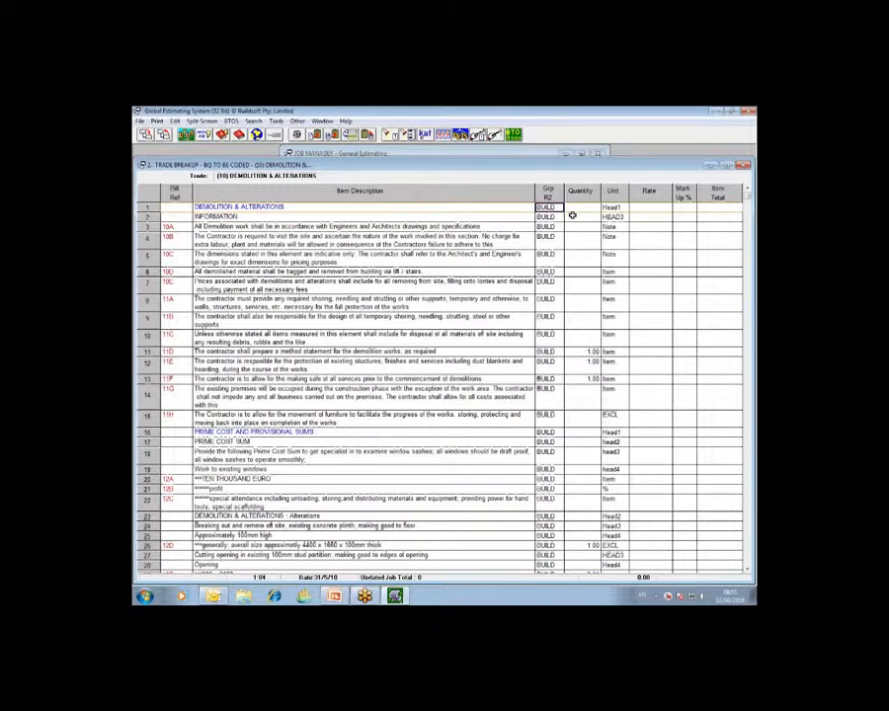
{"action": "key", "text": "Down"}
{"action": "key", "text": "Down"}
{"action": "key", "text": "Down"}
{"action": "key", "text": "Down"}
{"action": "key", "text": "Down"}
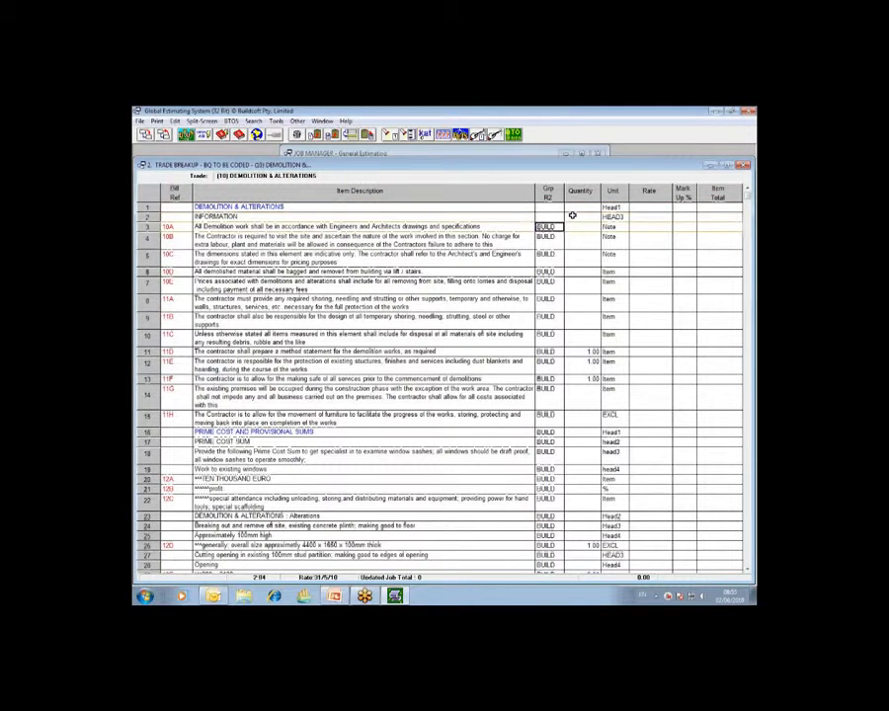
{"action": "key", "text": "Up"}
{"action": "key", "text": "Up"}
{"action": "key", "text": "Up"}
{"action": "key", "text": "Up"}
{"action": "key", "text": "Up"}
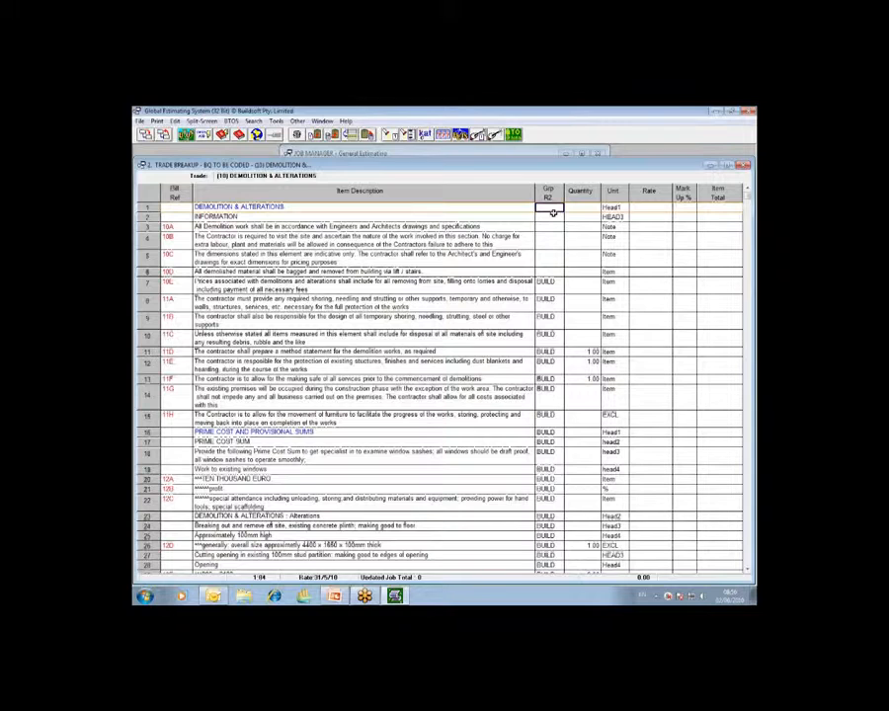
- Enter the code BUILD directly in line 1's Grp R2 field and clear it again
{"action": "type", "text": "BUILD"}
{"action": "key", "text": "Return"}
{"action": "key", "text": "Delete"}
- Assign the BUILD (BUILDERS WORK) code to line 1's Grp R2 field from the Webinar Codes list
{"action": "double_click", "coordinate": [552, 207]}
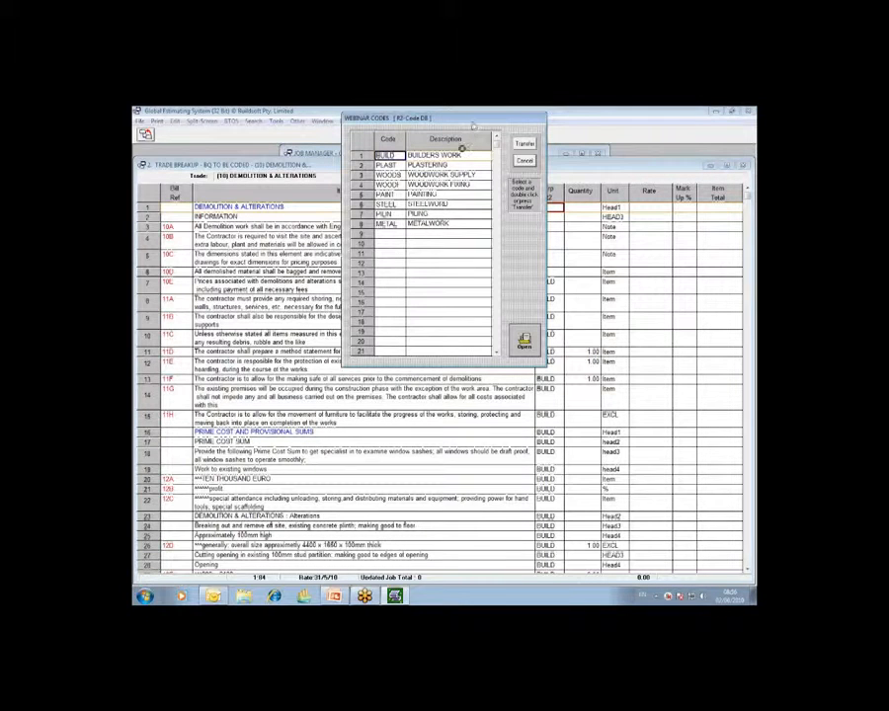
{"action": "left_click_drag", "start_coordinate": [473, 126], "coordinate": [438, 203]}
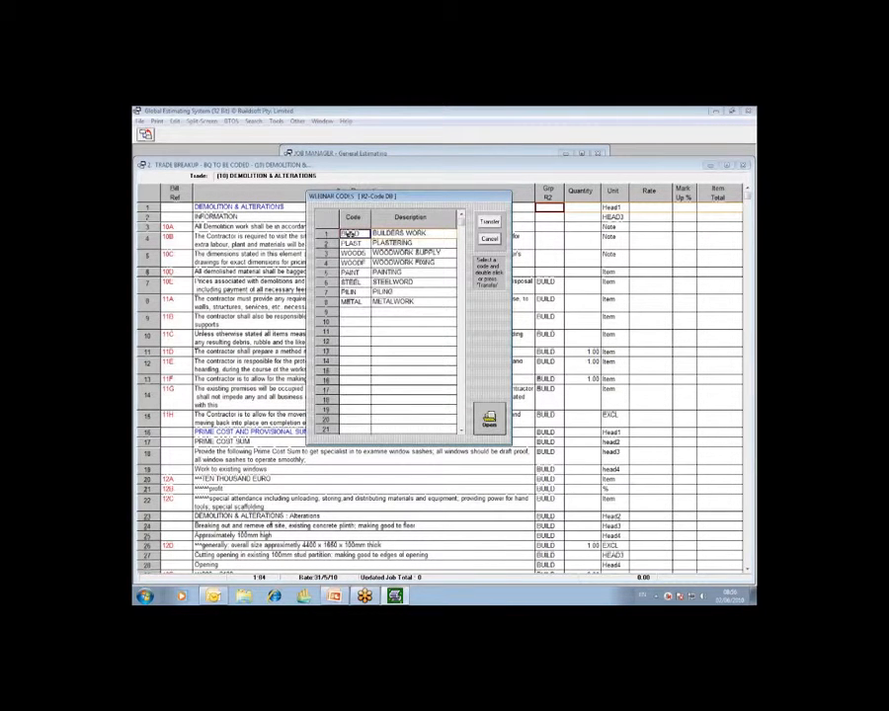
{"action": "double_click", "coordinate": [350, 234]}
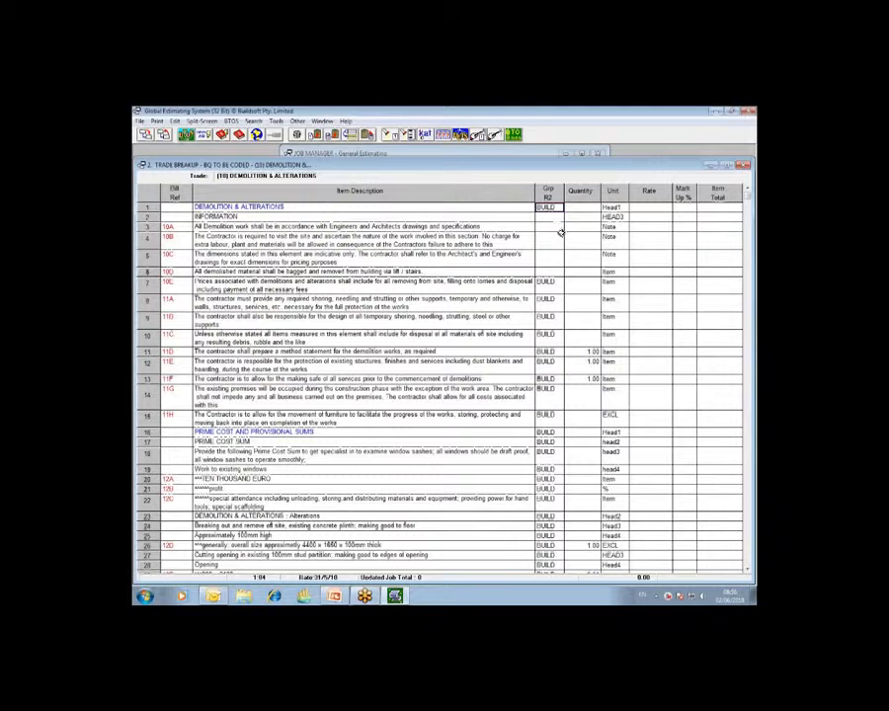
{"action": "left_click", "coordinate": [494, 206]}
{"action": "left_click", "coordinate": [550, 206]}
{"action": "left_click", "coordinate": [506, 207]}
{"action": "left_click", "coordinate": [554, 207]}
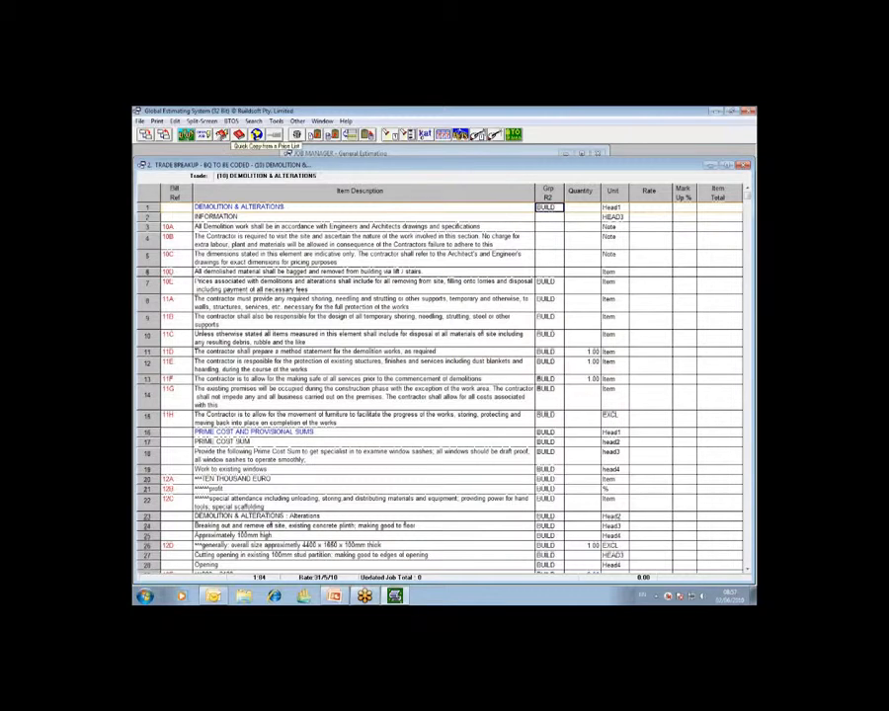
- Copy the BUILD code from the field above into the Grp R2 fields of lines 2 to 5, one line at a time
{"action": "left_click", "coordinate": [175, 121]}
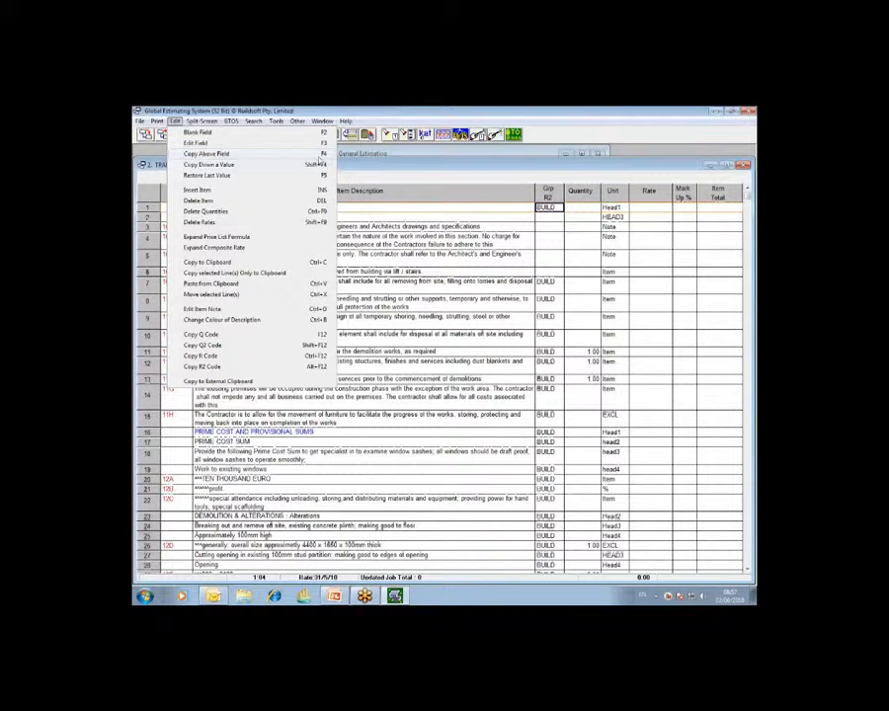
{"action": "left_click", "coordinate": [554, 219]}
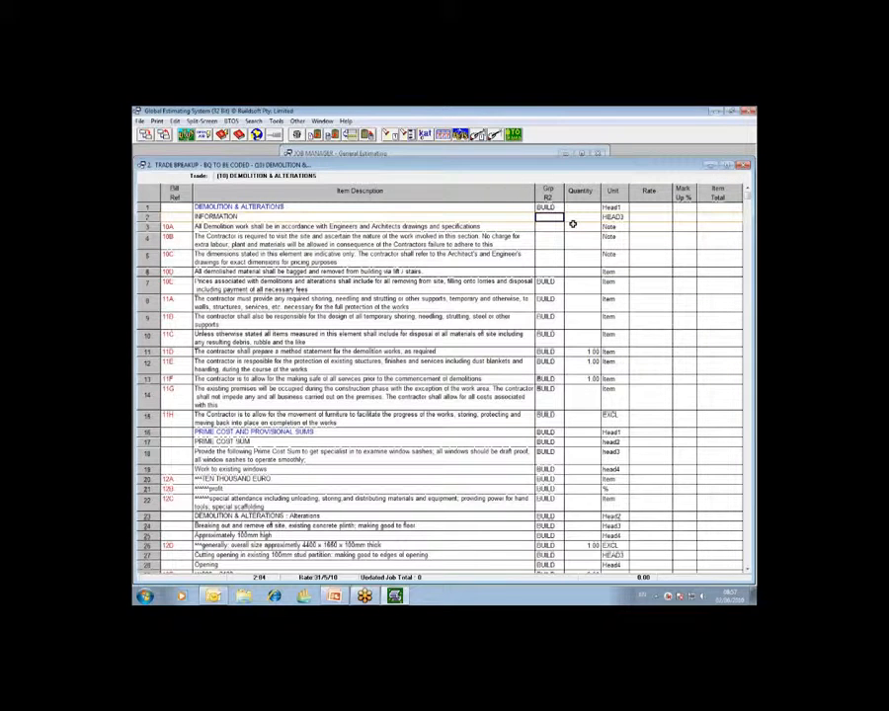
{"action": "type", "text": "BUILD"}
{"action": "key", "text": "Down"}
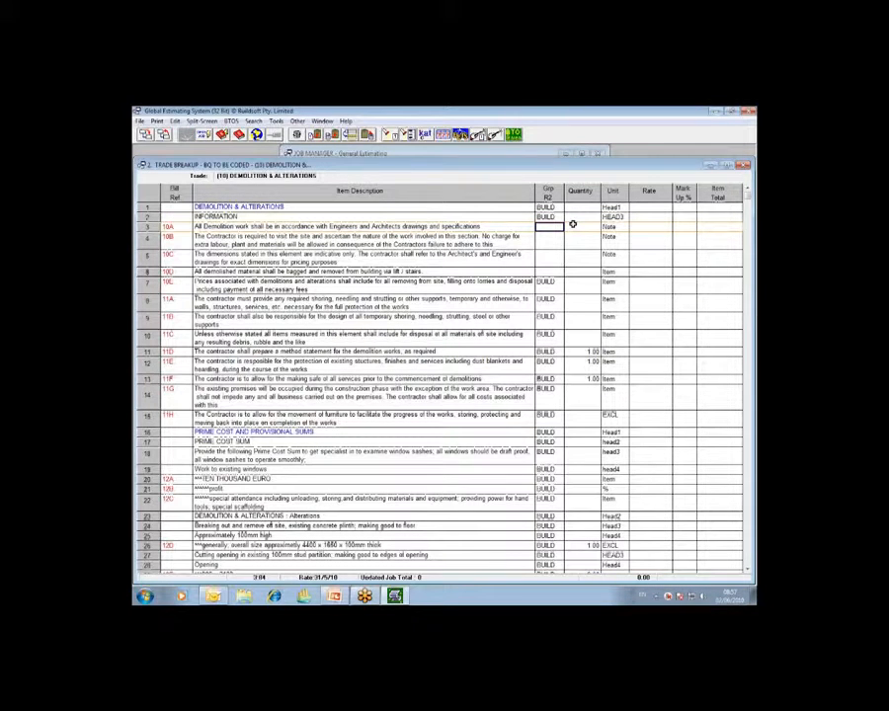
{"action": "type", "text": "BUILD"}
{"action": "key", "text": "Down"}
{"action": "key", "text": "Down"}
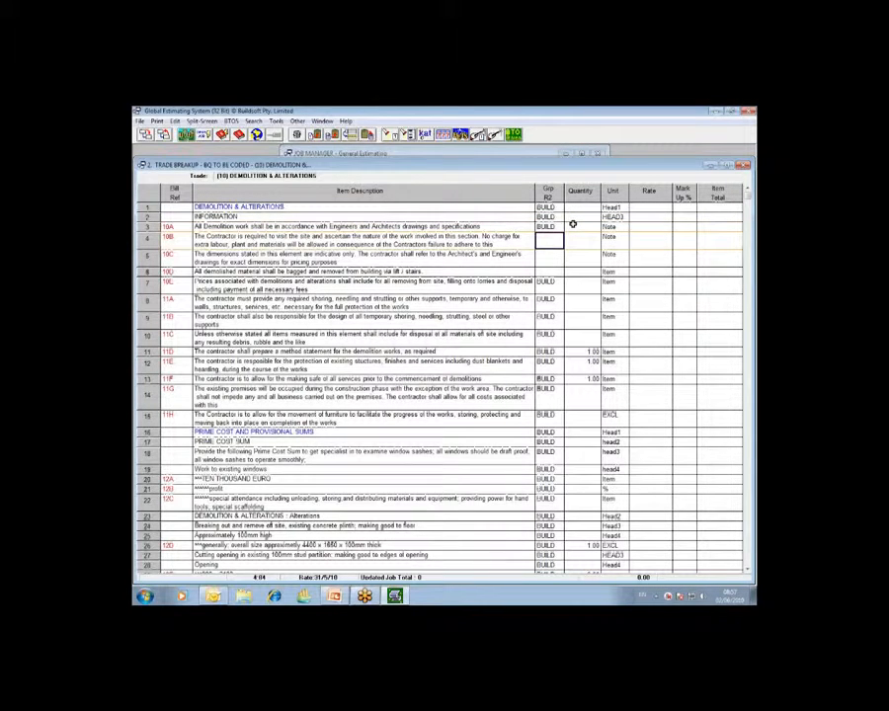
{"action": "type", "text": "BUILD"}
{"action": "key", "text": "Down"}
{"action": "type", "text": "BUILD"}
- Clear the copied Grp R2 codes below line 1 and return to the DEMOLITION & ALTERATIONS heading's code
{"action": "key", "text": "Delete"}
{"action": "key", "text": "Up"}
{"action": "key", "text": "Delete"}
{"action": "key", "text": "Up"}
{"action": "key", "text": "Delete"}
{"action": "key", "text": "Up"}
{"action": "key", "text": "Delete"}
{"action": "key", "text": "Up"}
{"action": "key", "text": "Delete"}
{"action": "key", "text": "Up"}
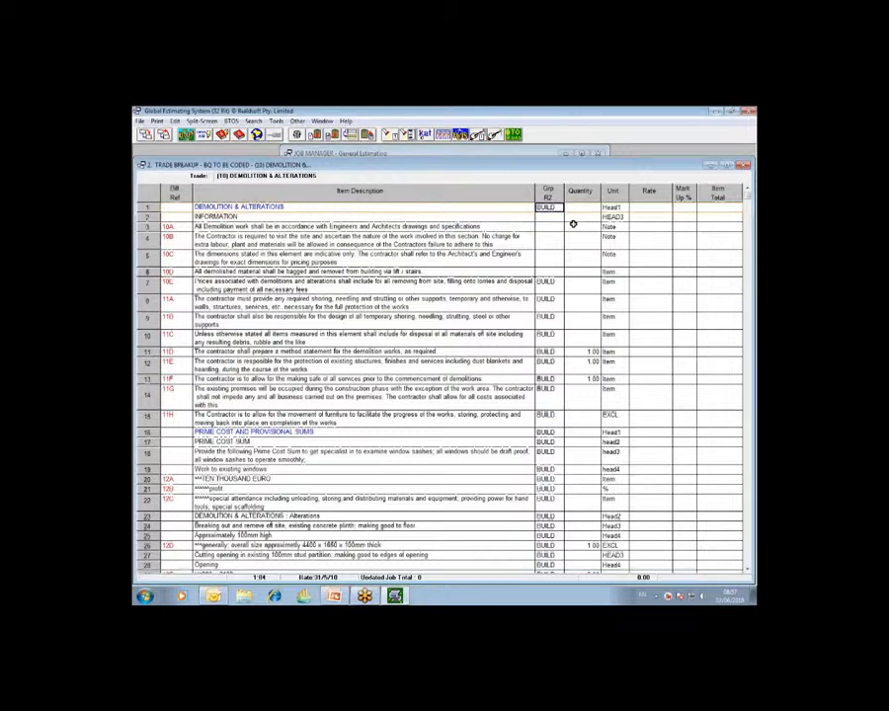
- Copy the BUILD code in line 1 down the Grp R2 column to line number 6
{"action": "left_click", "coordinate": [174, 121]}
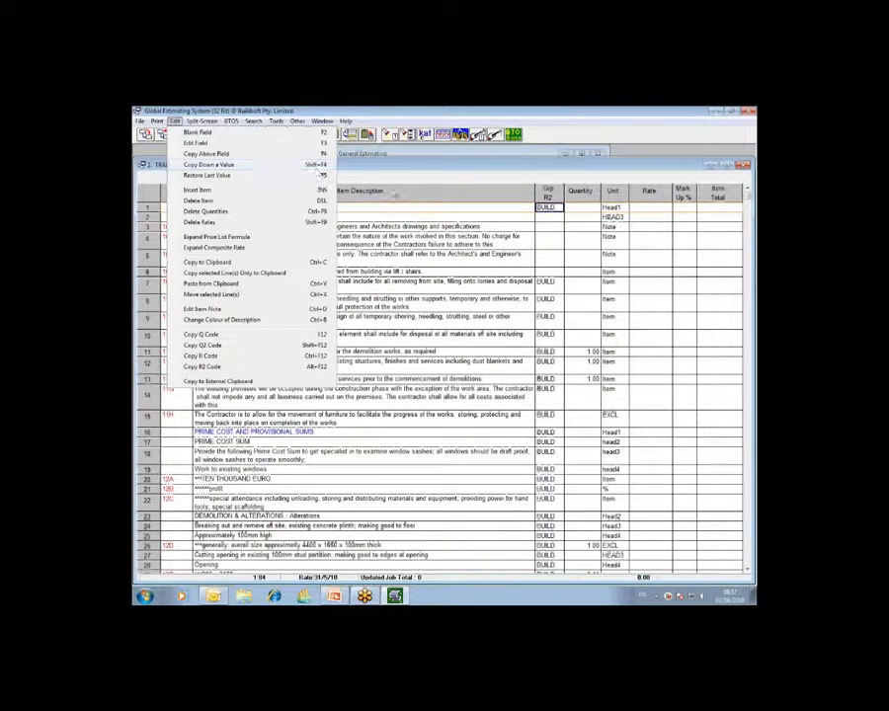
{"action": "left_click", "coordinate": [546, 208]}
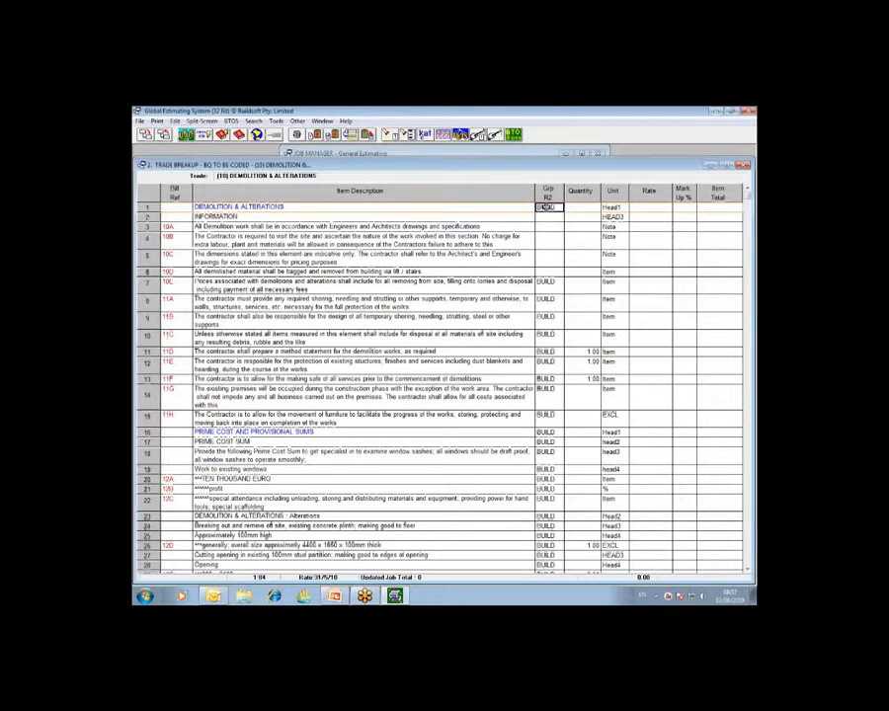
{"action": "key", "text": "ctrl+d"}
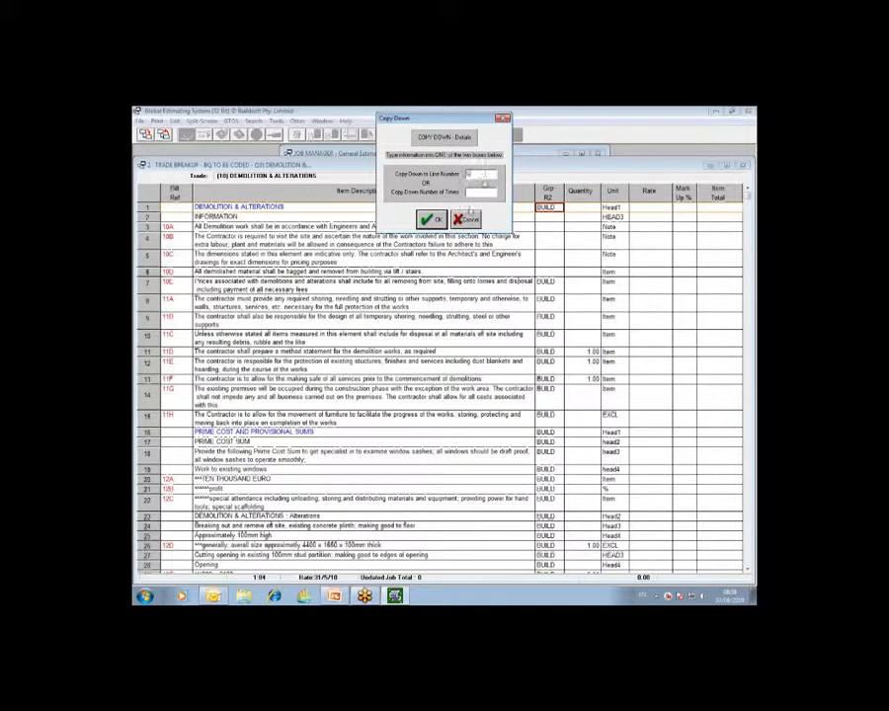
{"action": "left_click", "coordinate": [466, 219]}
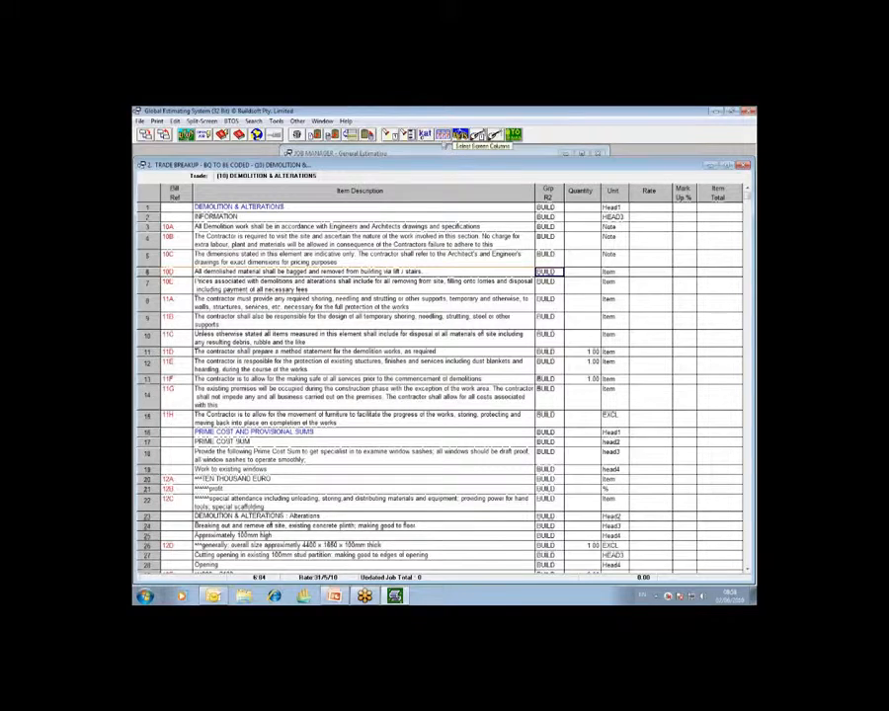
- Pick BUILD from the R2 code list again for the DEMOLITION & ALTERATIONS heading on line 1
{"action": "left_click", "coordinate": [549, 208]}
{"action": "double_click", "coordinate": [551, 208]}
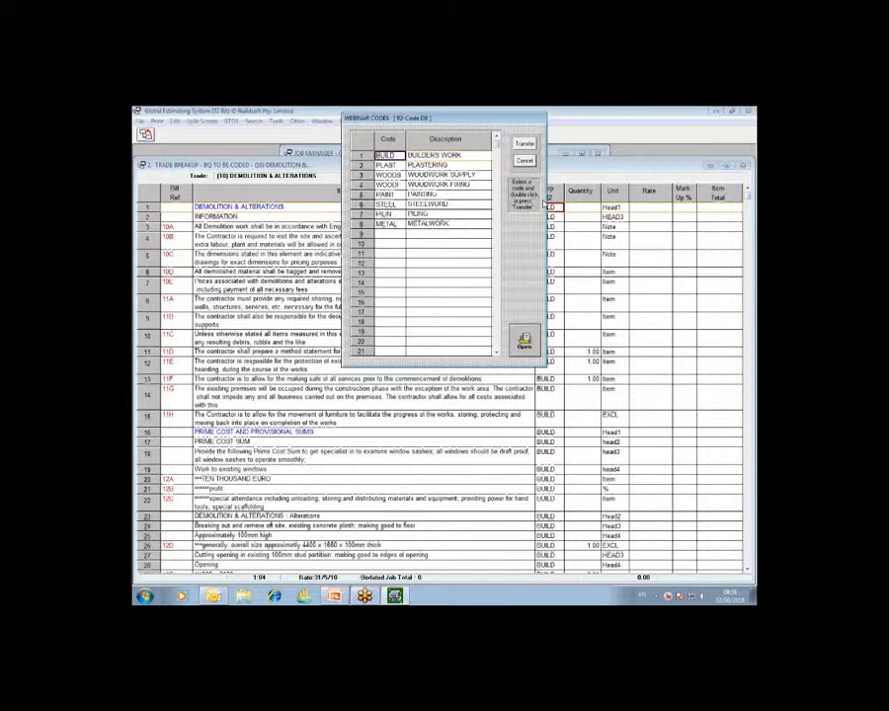
{"action": "double_click", "coordinate": [390, 158]}
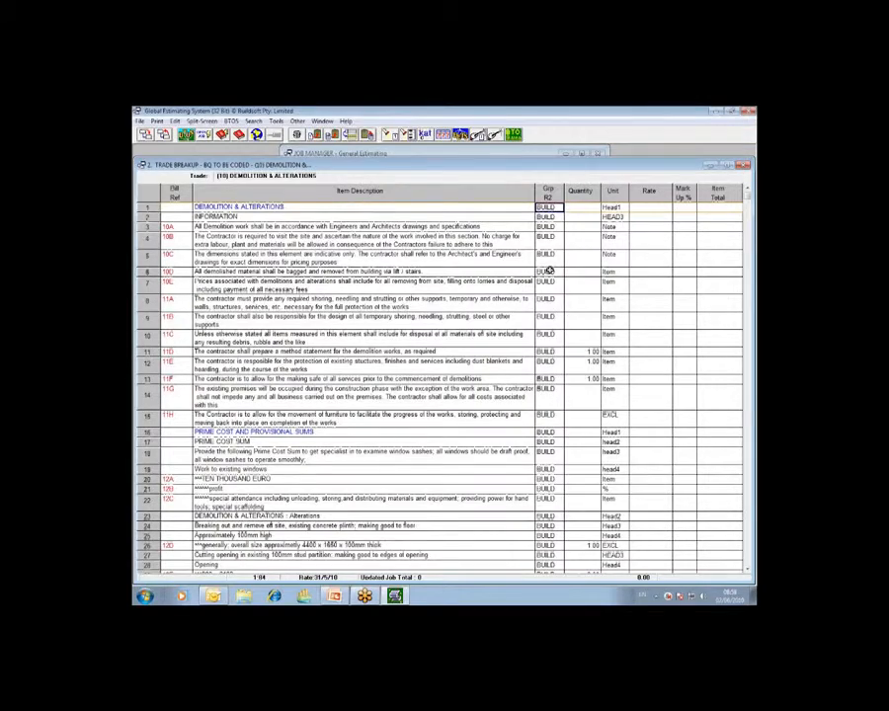
- Review the Grp R2 codes down to line 23, inspect BUILDERS WORK in the code list and close it without transferring
{"action": "scroll", "coordinate": [549, 270], "scroll_direction": "down", "scroll_amount": 6}
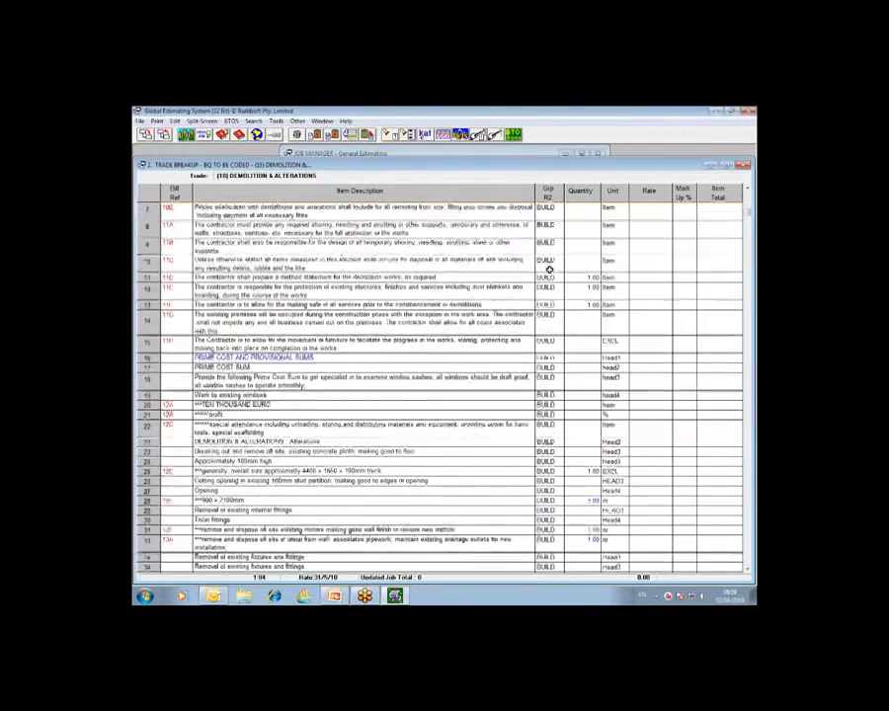
{"action": "scroll", "coordinate": [549, 269], "scroll_direction": "down", "scroll_amount": 6}
{"action": "scroll", "coordinate": [549, 269], "scroll_direction": "down", "scroll_amount": 6}
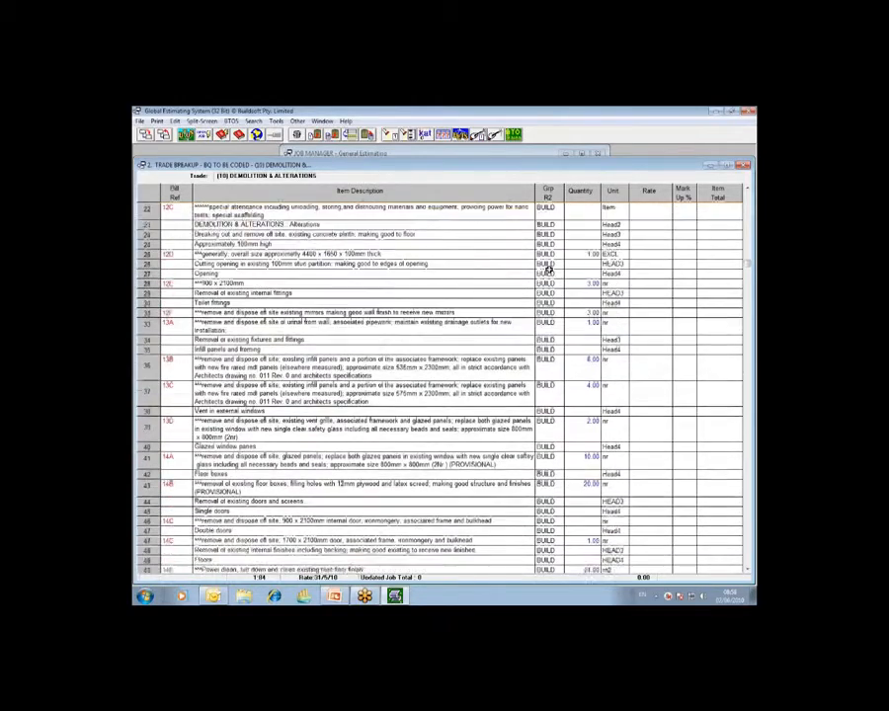
{"action": "scroll", "coordinate": [550, 270], "scroll_direction": "down", "scroll_amount": 2}
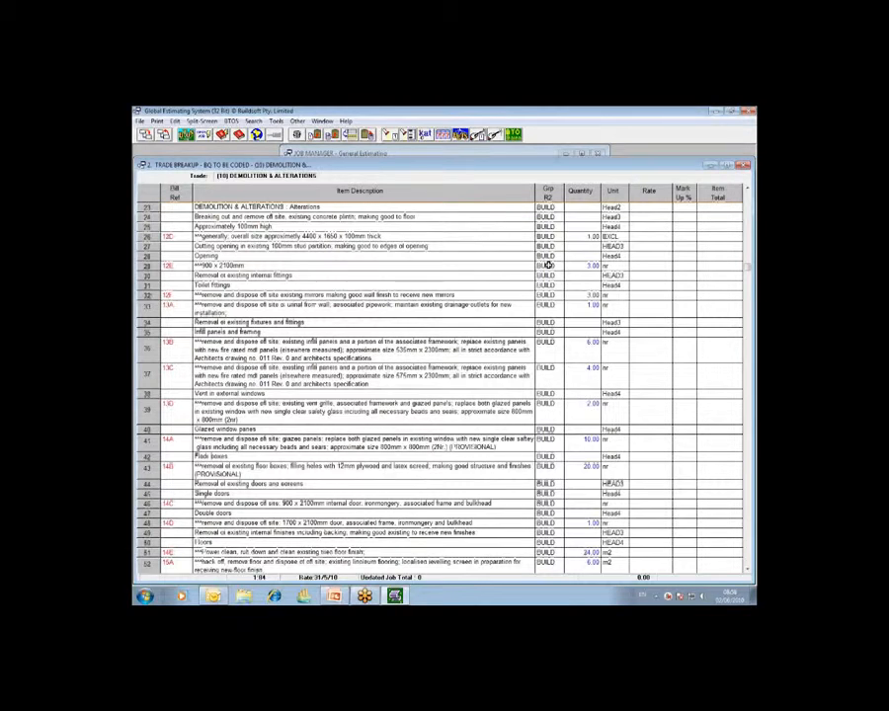
{"action": "double_click", "coordinate": [546, 206]}
{"action": "left_click", "coordinate": [453, 155]}
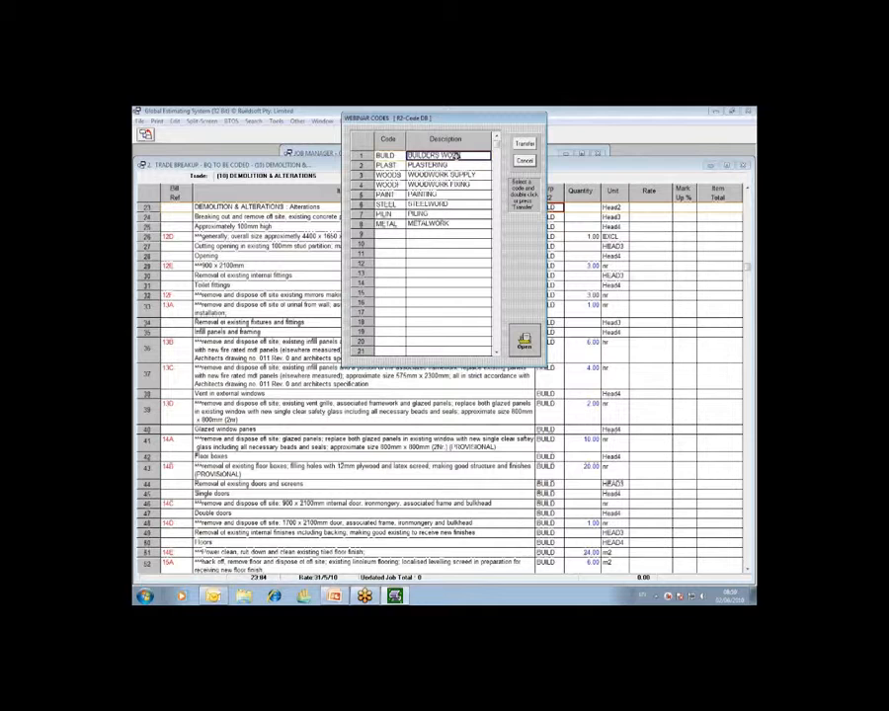
{"action": "left_click", "coordinate": [530, 160]}
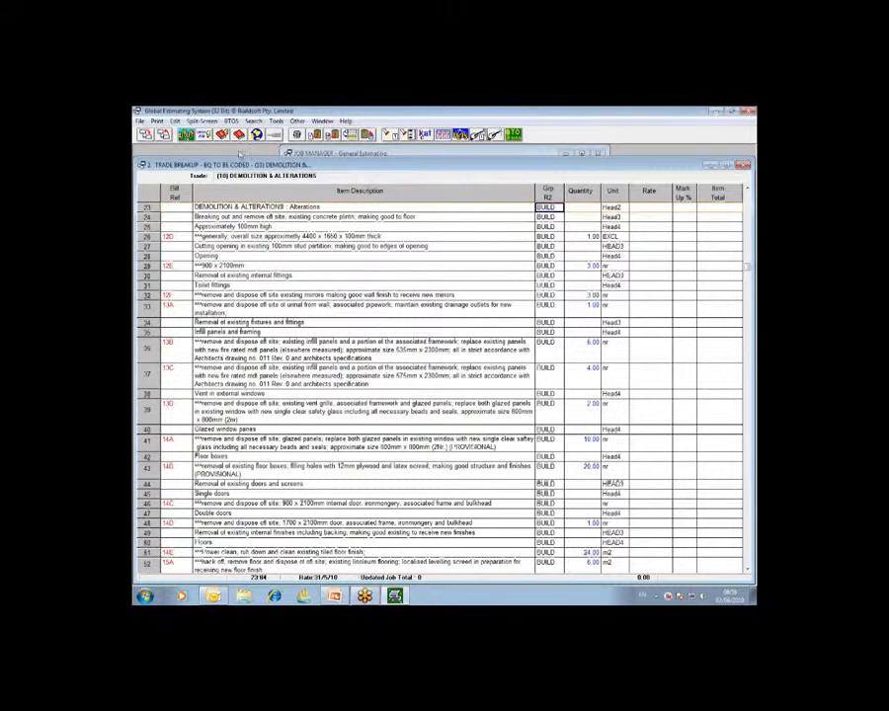
- Return to the job summary and open the trade breakup for (22) INTERNAL WALLS: PARTITIONS
{"action": "left_click", "coordinate": [173, 138]}
{"action": "left_click", "coordinate": [173, 204]}
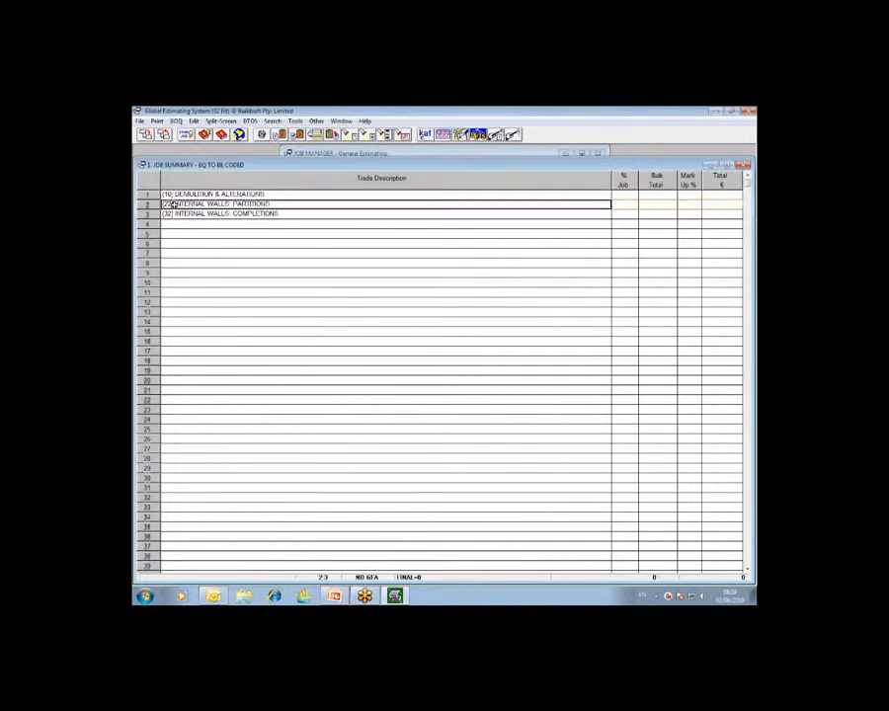
{"action": "double_click", "coordinate": [271, 204]}
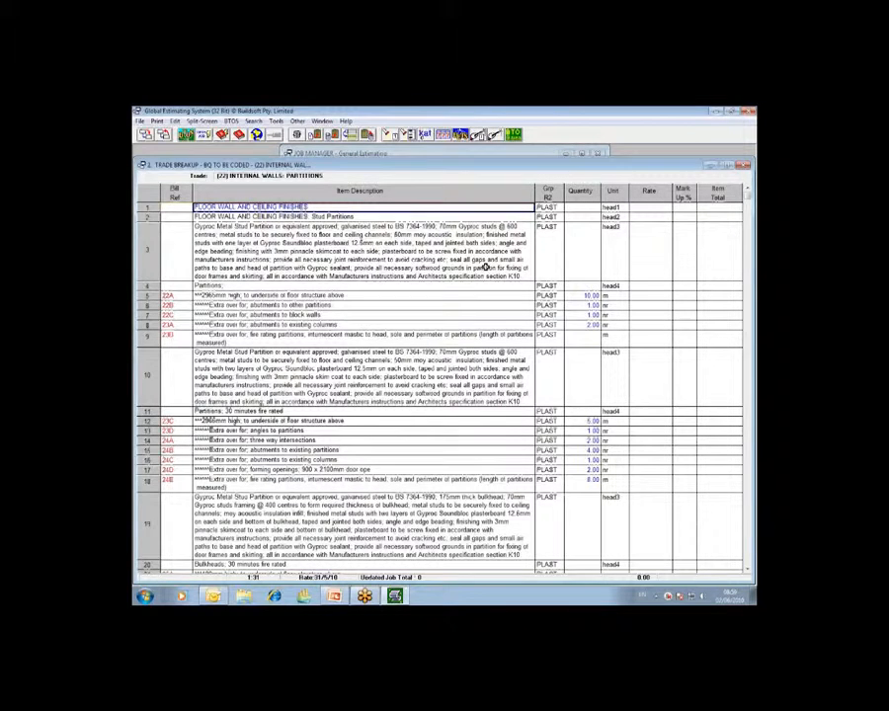
- Assign the PLAST (PLASTERING) code to the FLOOR WALL AND CEILING FINISHES heading on line 1 from the R2 code list
{"action": "left_click", "coordinate": [544, 207]}
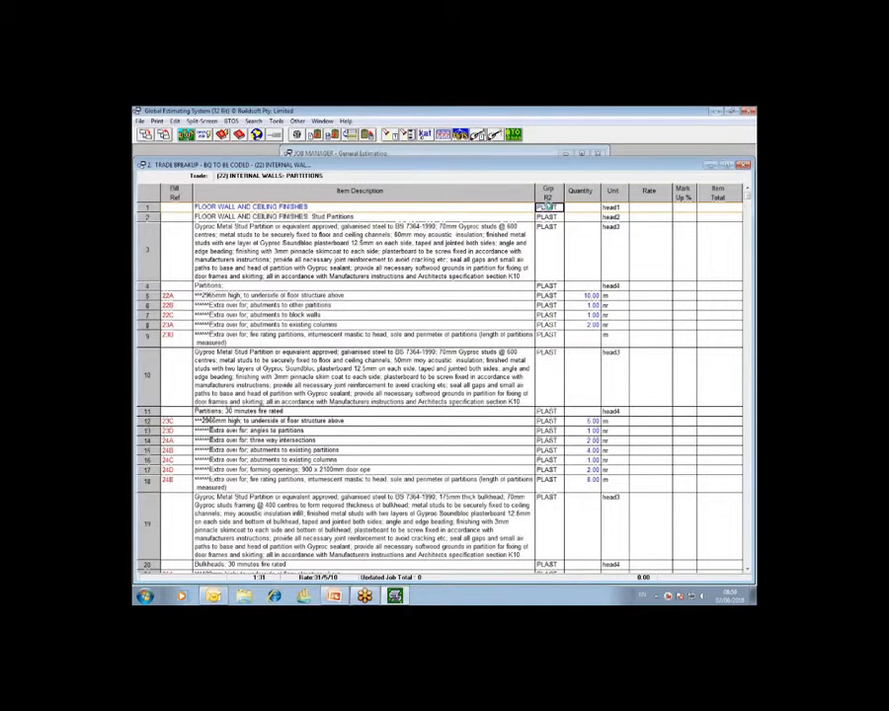
{"action": "double_click", "coordinate": [545, 206]}
{"action": "left_click", "coordinate": [422, 166]}
{"action": "left_click", "coordinate": [396, 166]}
{"action": "left_click", "coordinate": [426, 166]}
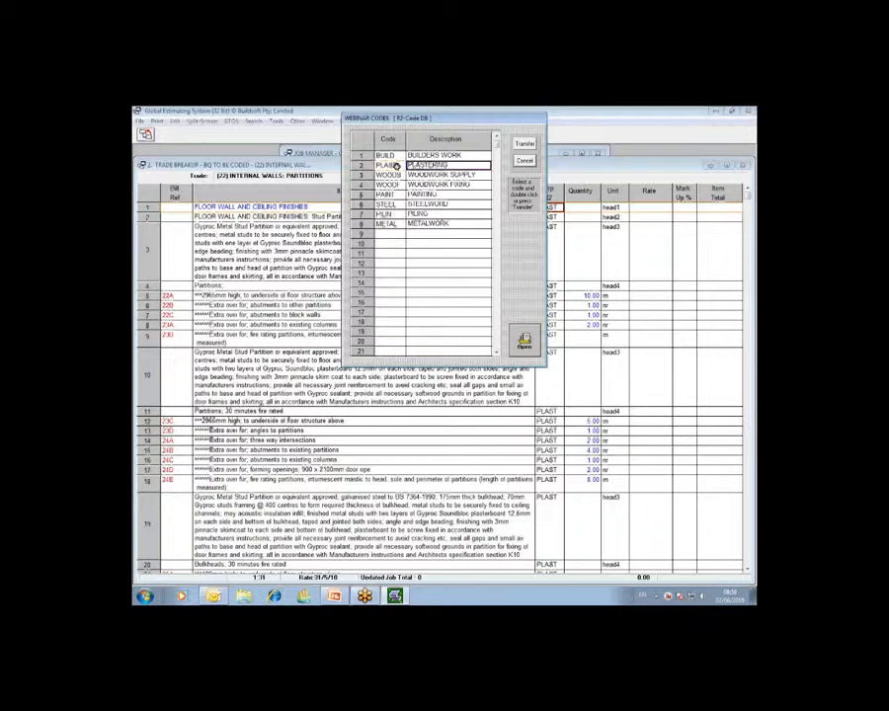
{"action": "double_click", "coordinate": [396, 165]}
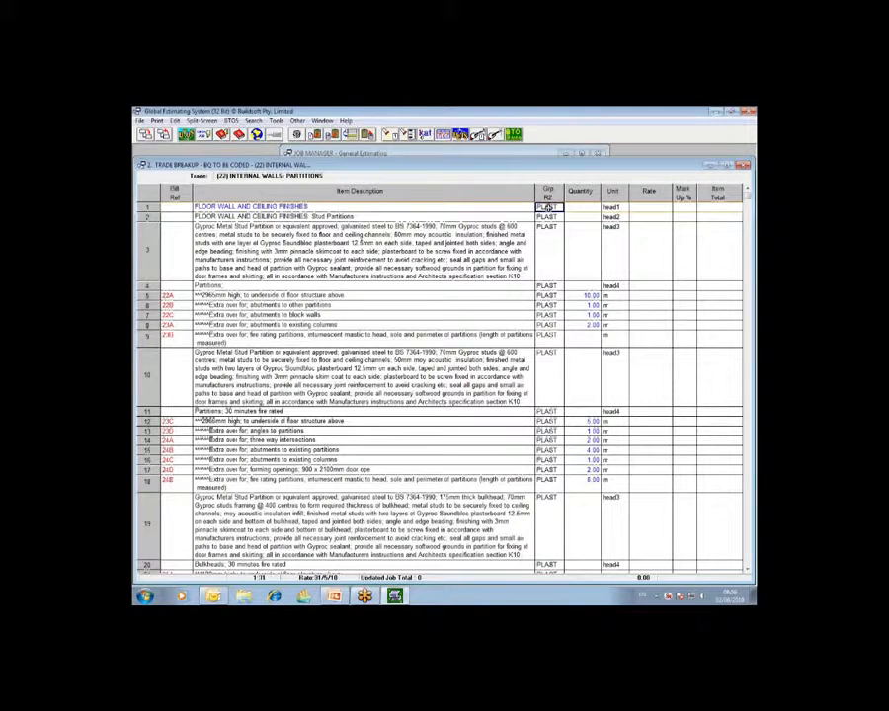
- Pick PLAST again from the R2 code list for the FLOOR WALL AND CEILING FINISHES heading on line 1
{"action": "double_click", "coordinate": [547, 207]}
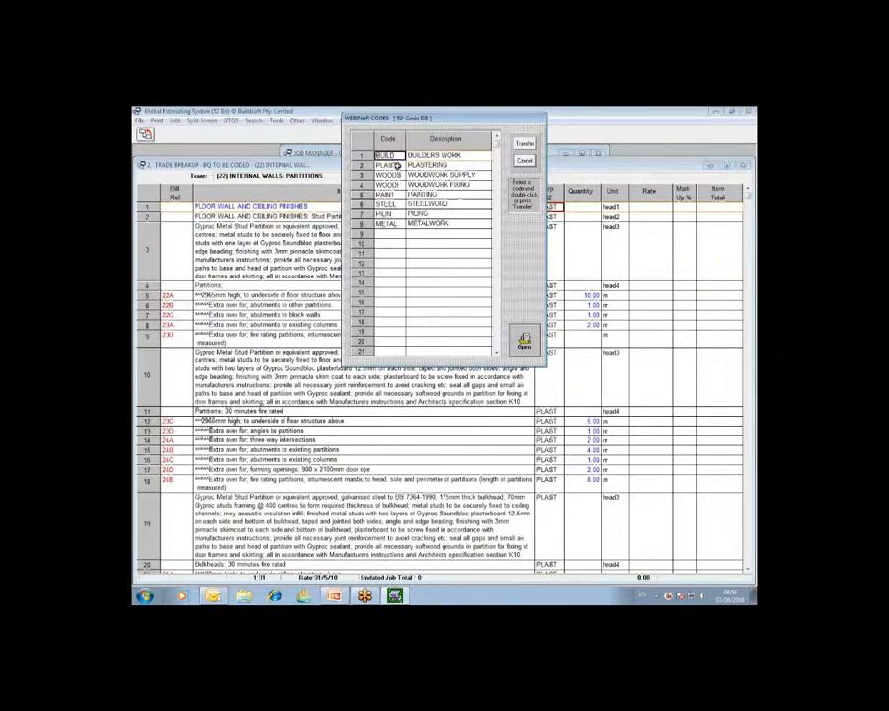
{"action": "double_click", "coordinate": [395, 165]}
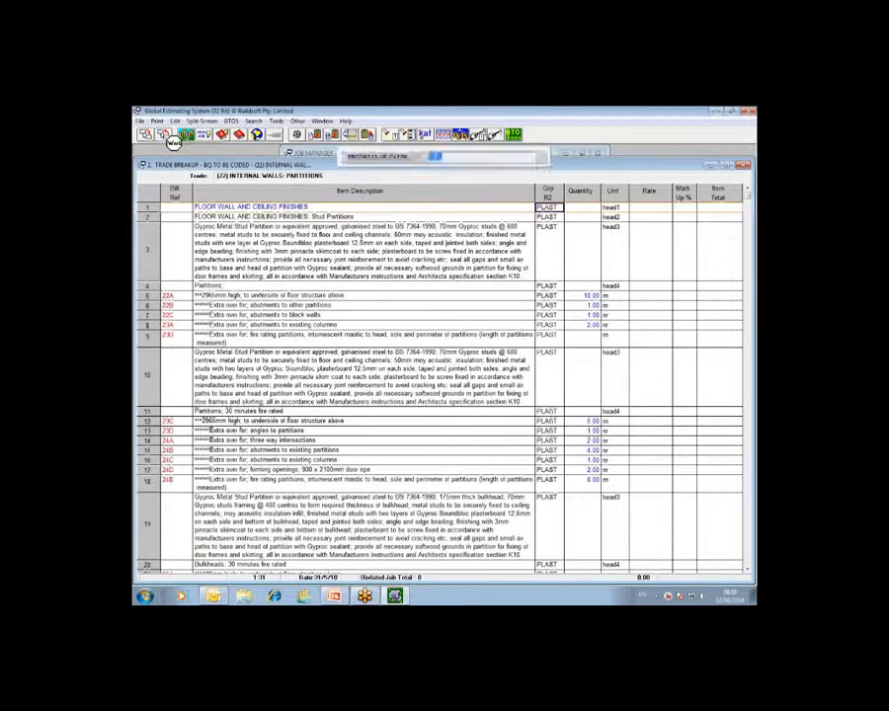
- Return to the job summary, open the trade breakup for (32) INTERNAL WALLS: COMPLETIONS and look over its WOODWORK items
{"action": "left_click", "coordinate": [164, 136]}
{"action": "left_click", "coordinate": [184, 215]}
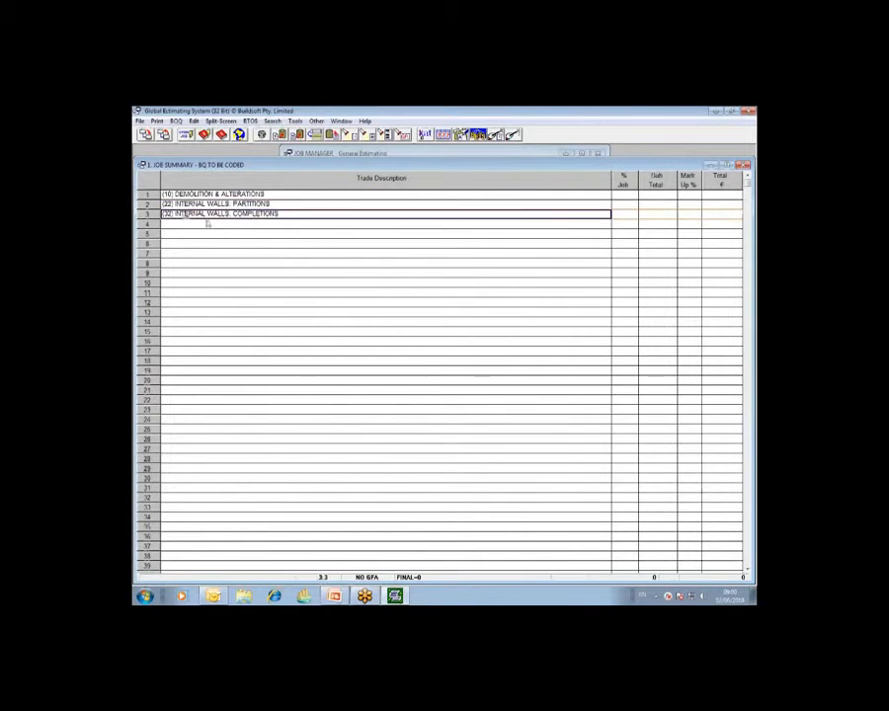
{"action": "double_click", "coordinate": [338, 215]}
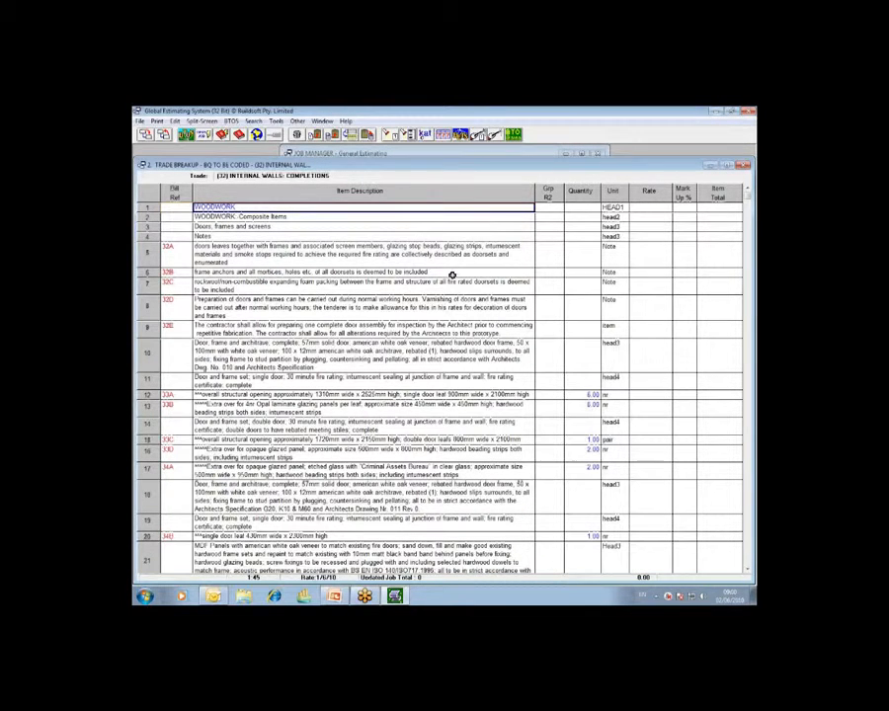
{"action": "left_click", "coordinate": [337, 253]}
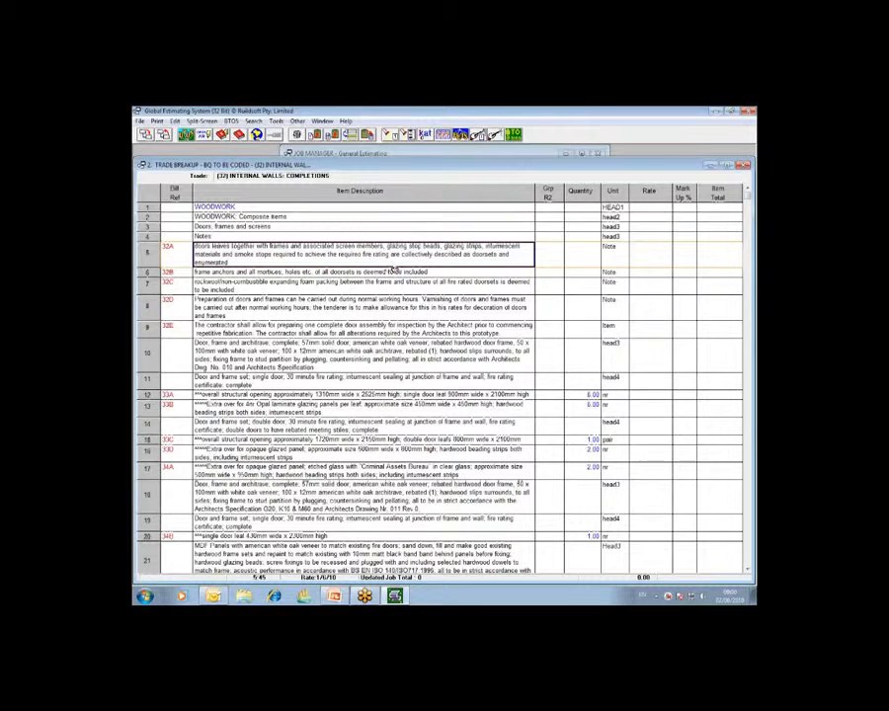
{"action": "left_click", "coordinate": [337, 361]}
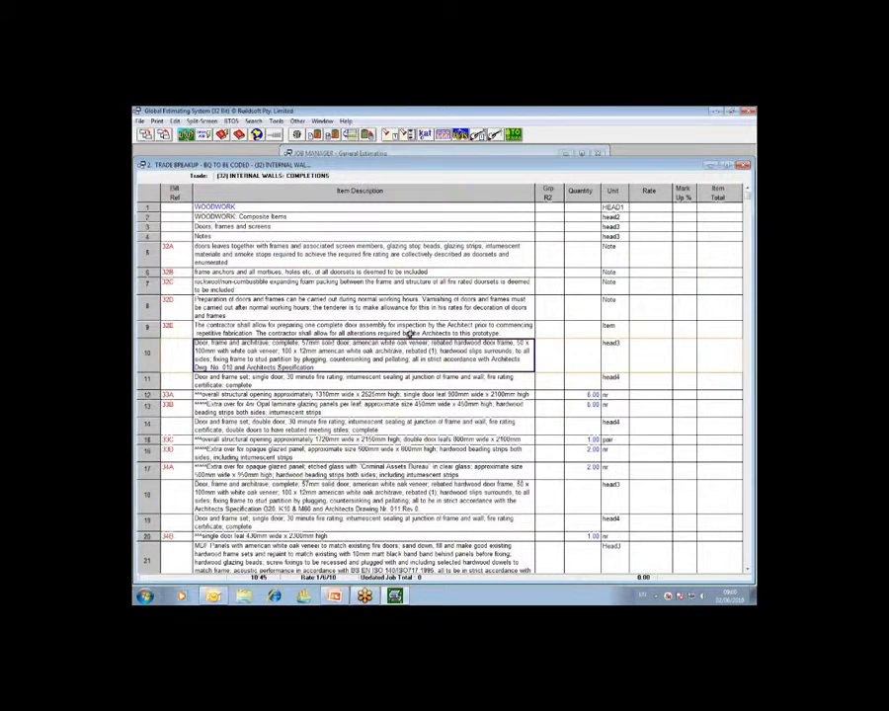
{"action": "left_click", "coordinate": [309, 208]}
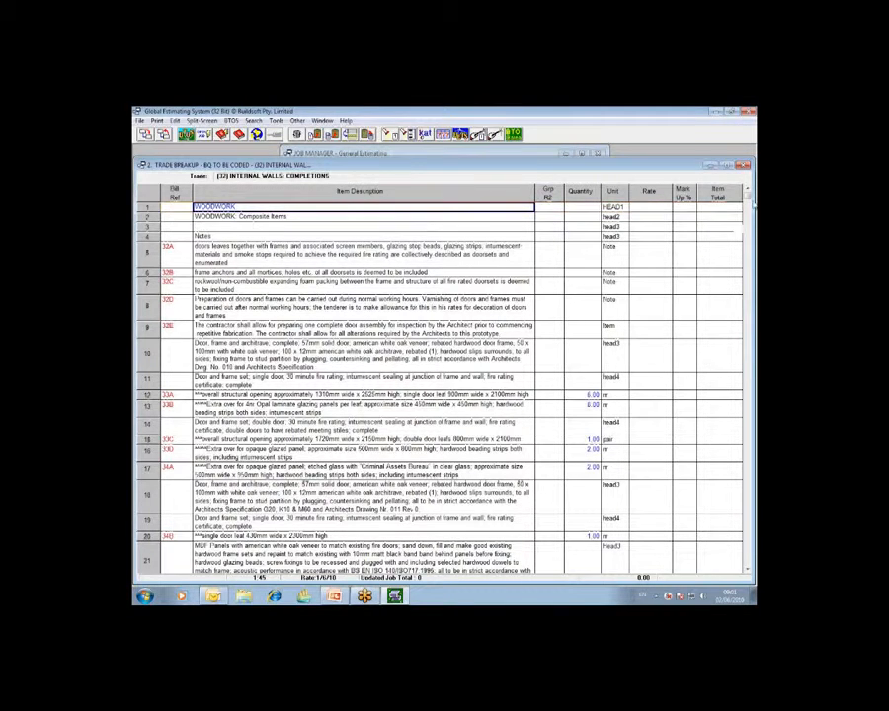
{"action": "left_click", "coordinate": [705, 244]}
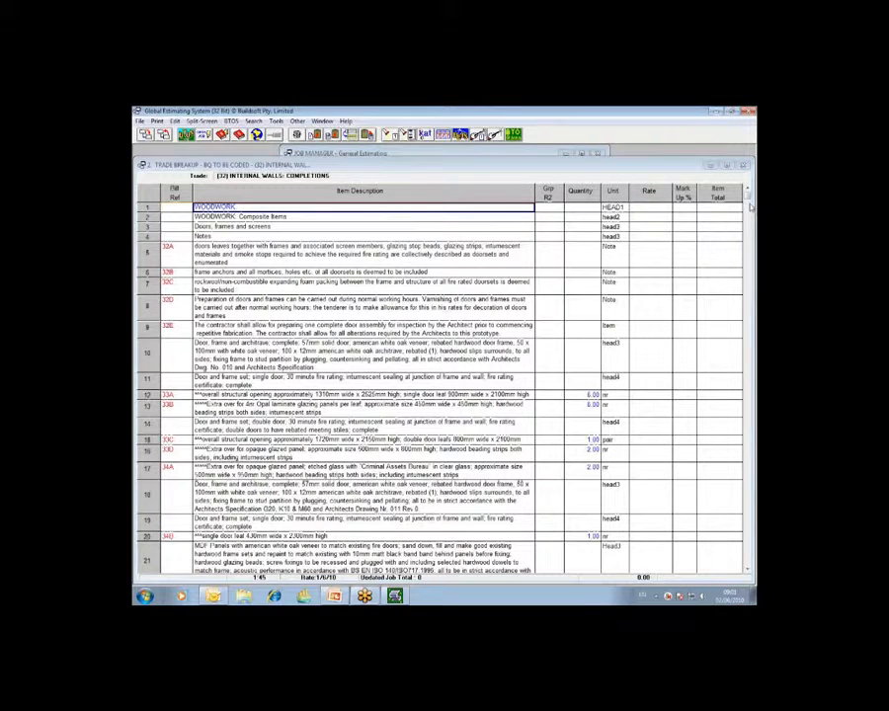
- Open the rate breakup sheet for the WOODWORK heading on line 1
{"action": "left_click", "coordinate": [649, 206]}
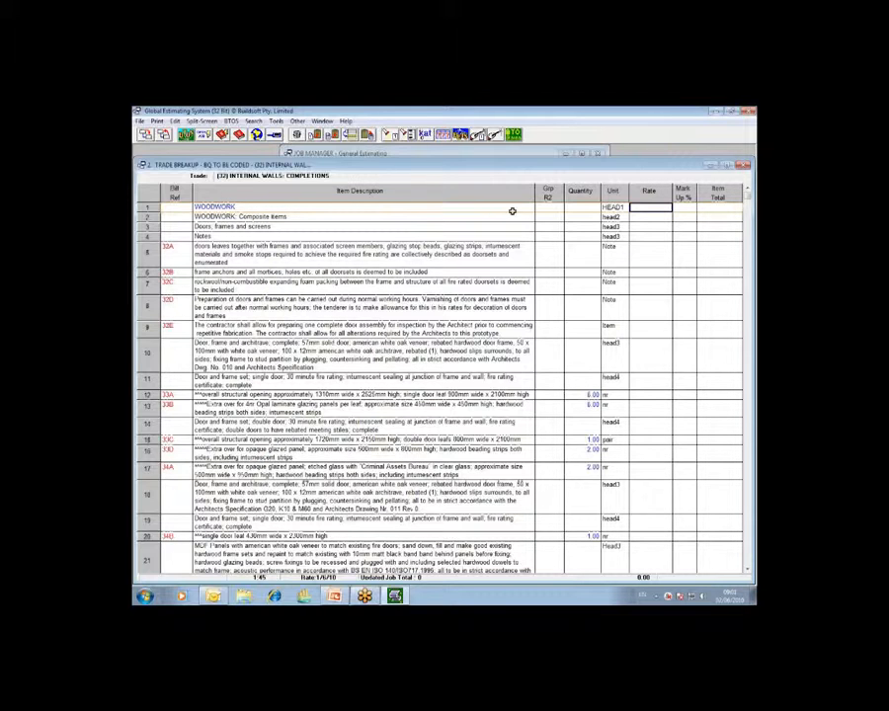
{"action": "double_click", "coordinate": [651, 207]}
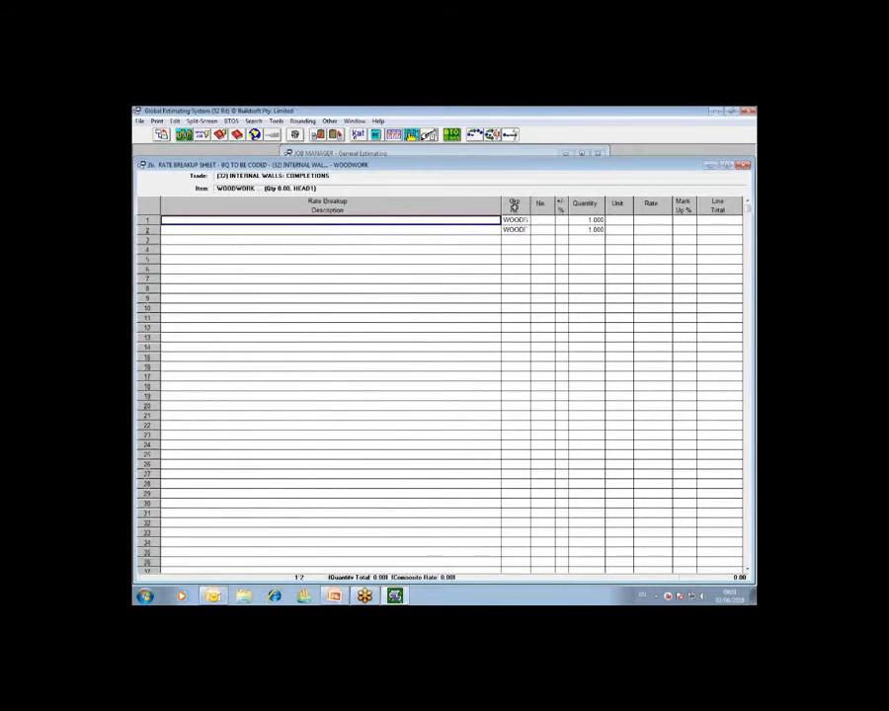
{"action": "left_click", "coordinate": [752, 206]}
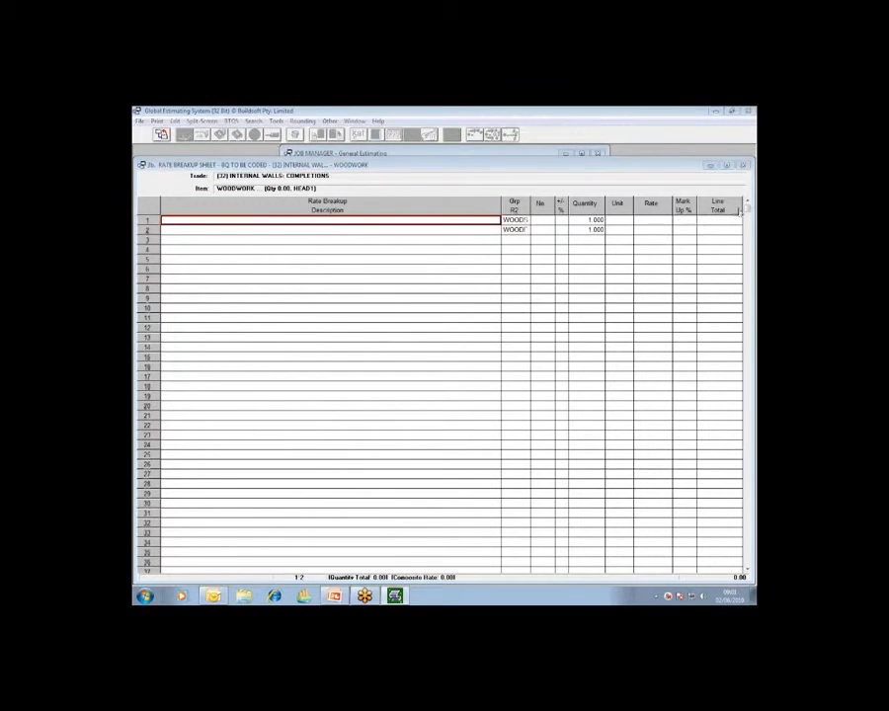
{"action": "left_click", "coordinate": [720, 239]}
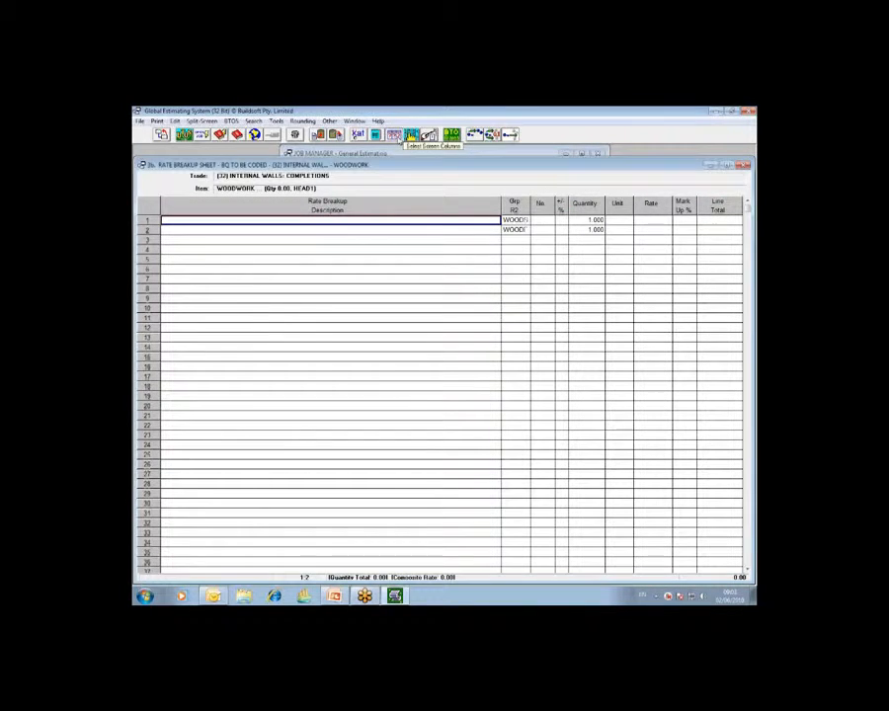
- Confirm Group R2 in the column selection of the rate breakup sheet, then recheck the selection and close it
{"action": "left_click", "coordinate": [411, 135]}
{"action": "left_click", "coordinate": [429, 367]}
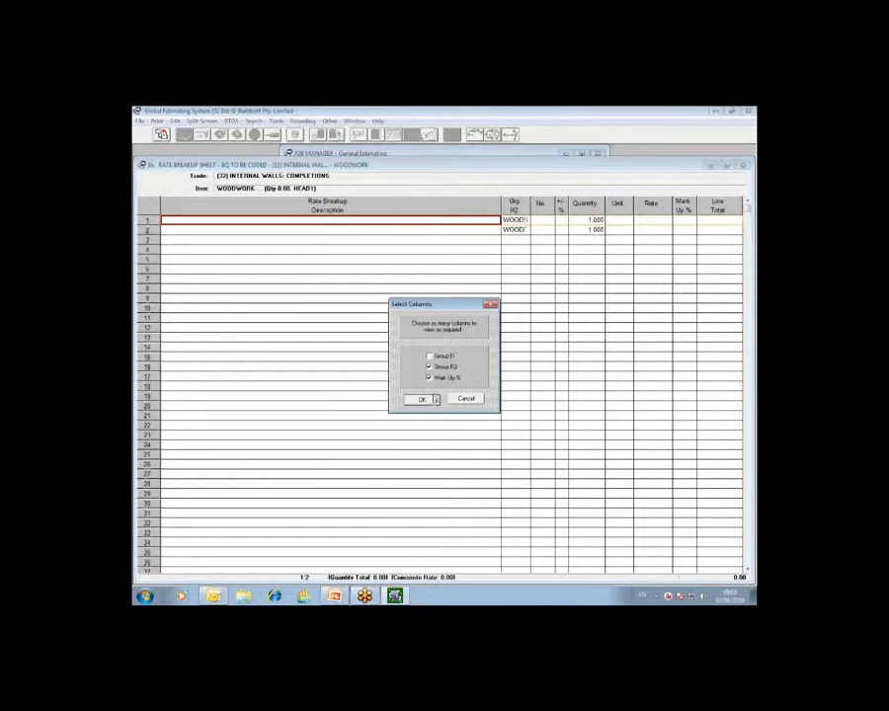
{"action": "left_click", "coordinate": [423, 399]}
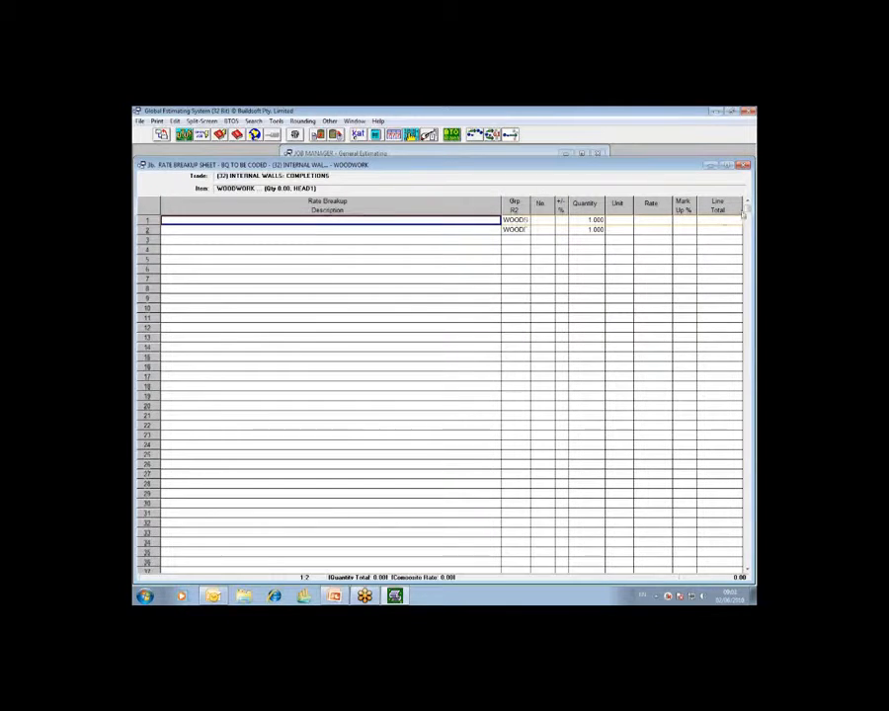
{"action": "left_click", "coordinate": [743, 165]}
{"action": "left_click", "coordinate": [715, 239]}
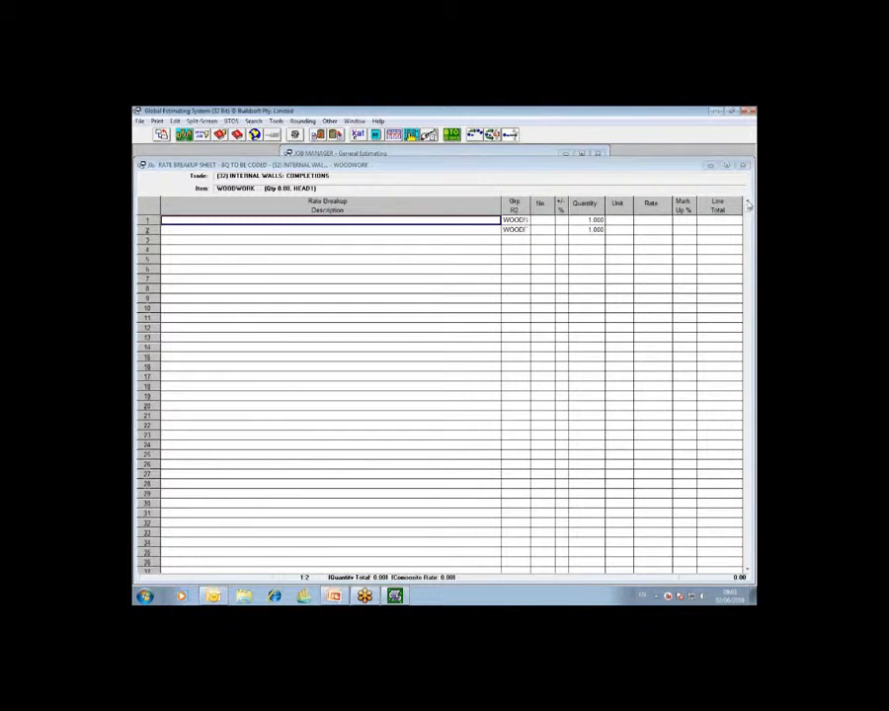
{"action": "left_click", "coordinate": [411, 134]}
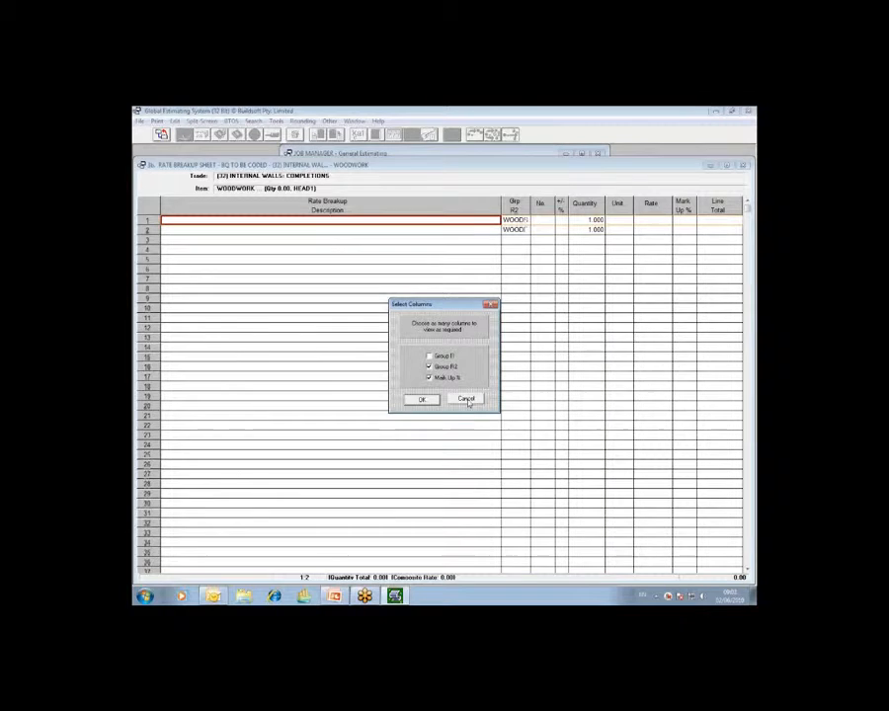
{"action": "left_click", "coordinate": [466, 399]}
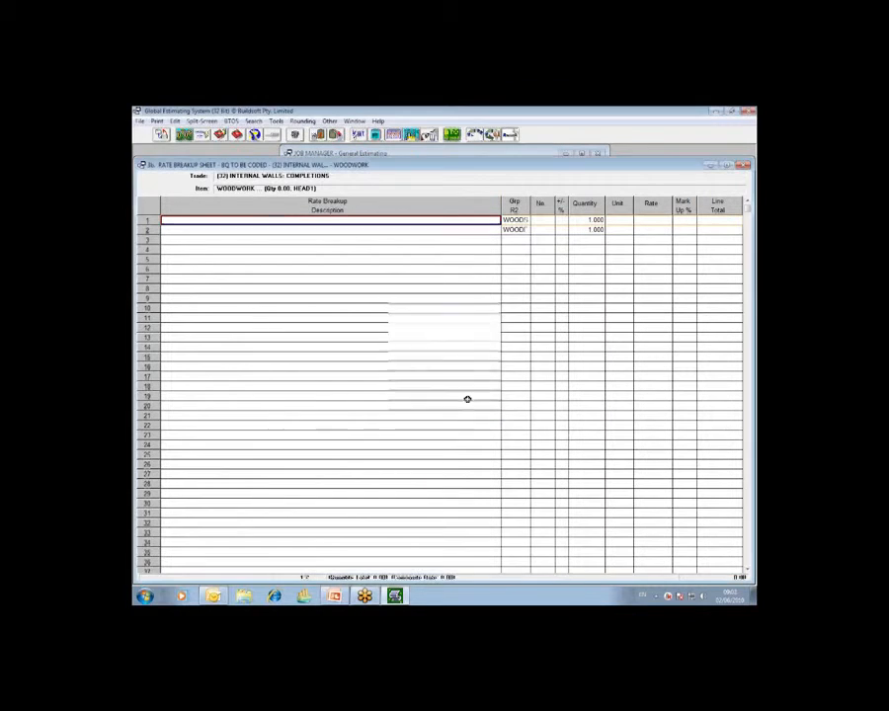
- Inspect WOODWORK SUPPLY in the R2 code list for line 1 of the rate breakup and close the list without transferring
{"action": "left_click", "coordinate": [514, 219]}
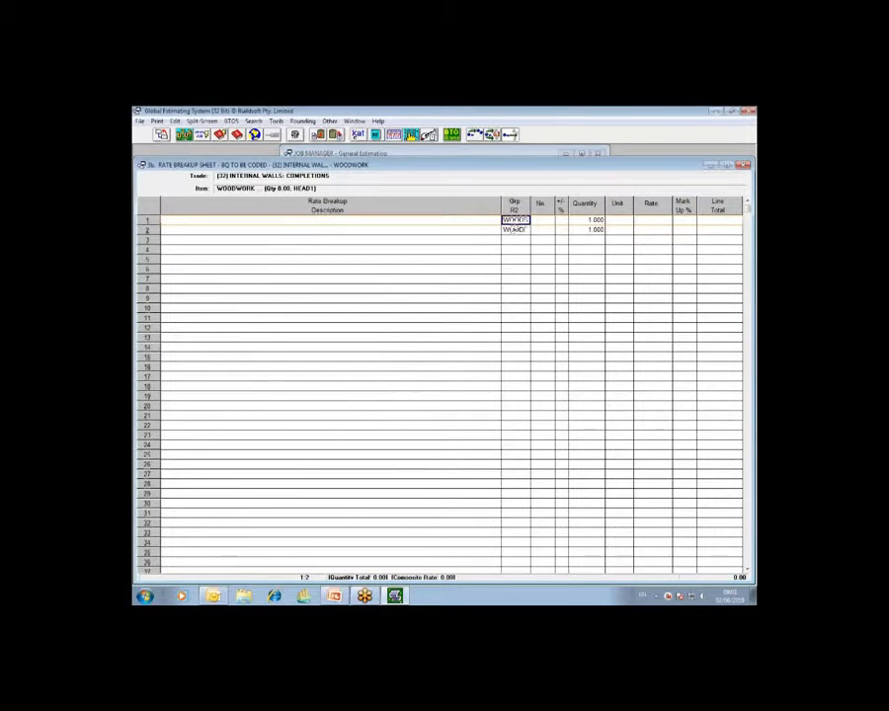
{"action": "double_click", "coordinate": [513, 219]}
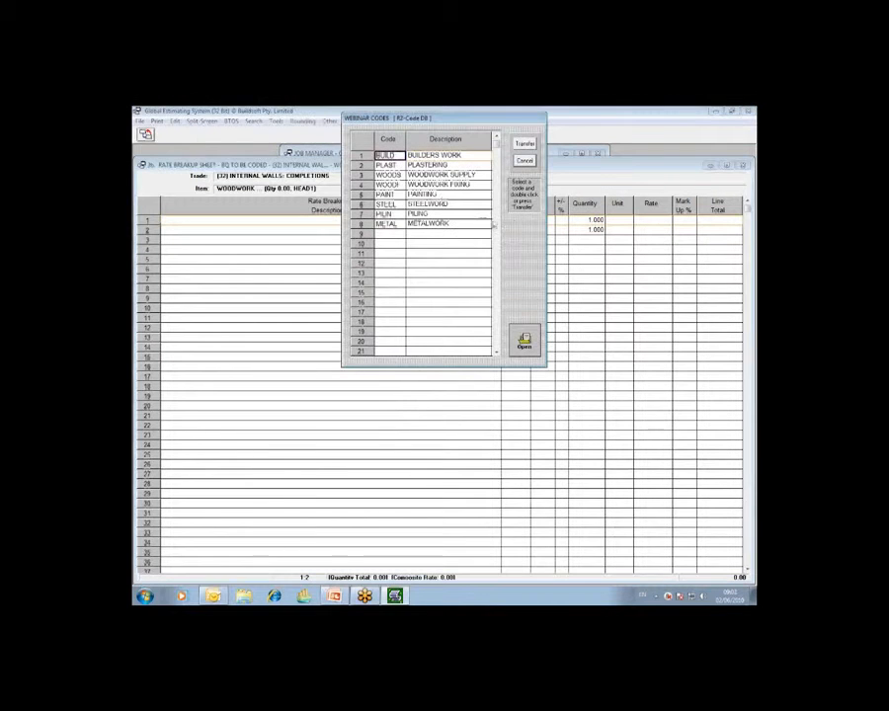
{"action": "left_click", "coordinate": [431, 177]}
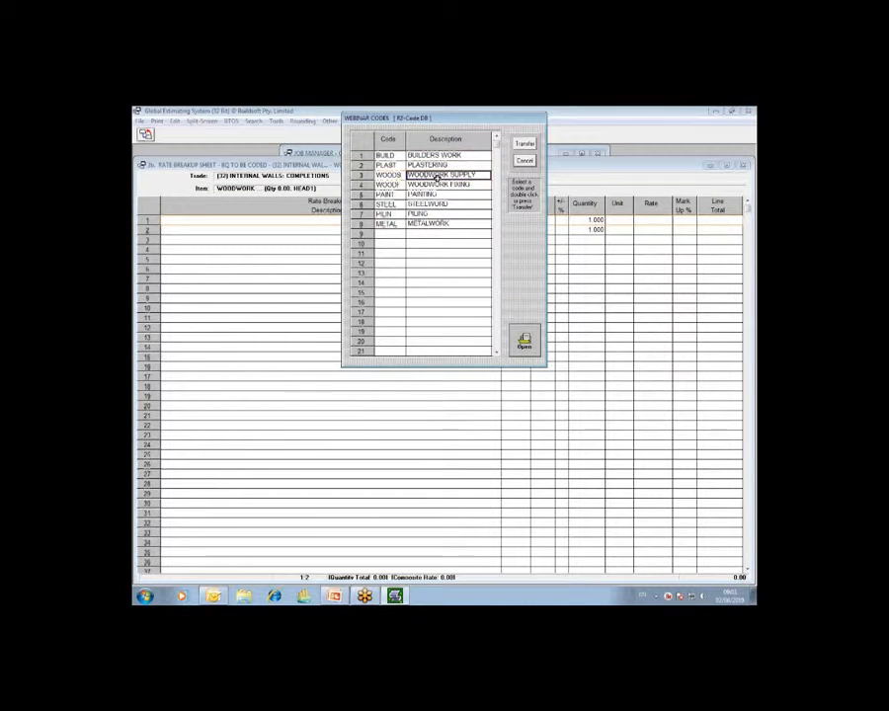
{"action": "left_click", "coordinate": [526, 161]}
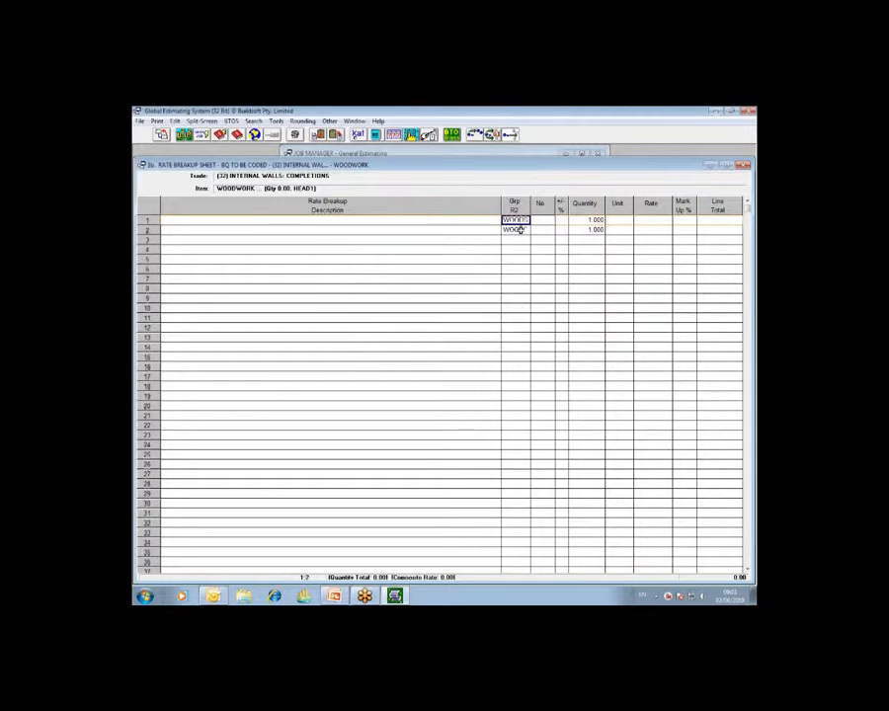
- Assign the WOODWORK FIXING code to line 2 of the rate breakup from the R2 code list and return to the trade breakup
{"action": "double_click", "coordinate": [516, 229]}
{"action": "left_click", "coordinate": [438, 185]}
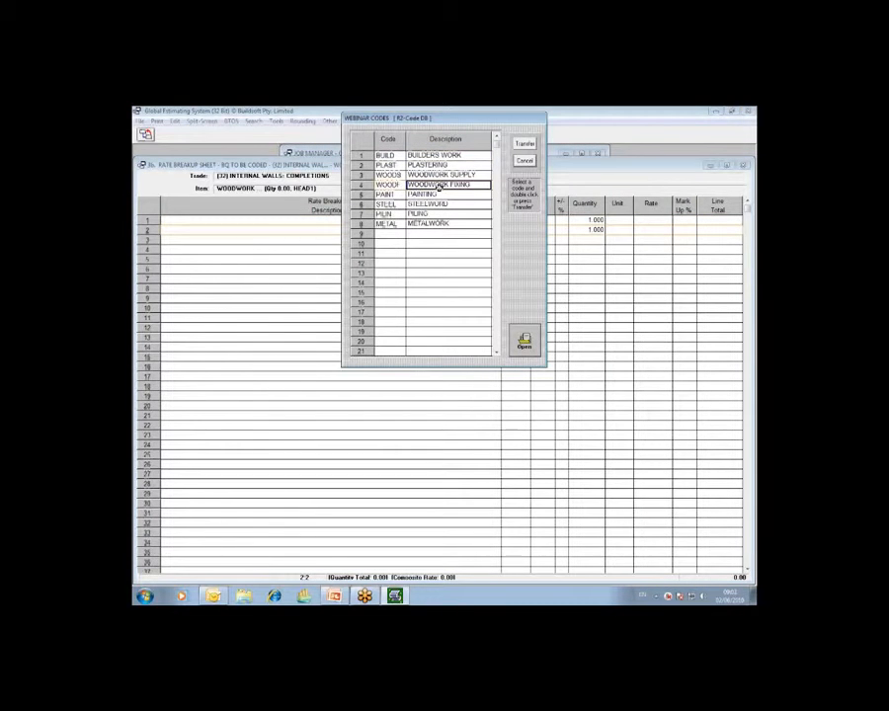
{"action": "double_click", "coordinate": [439, 186]}
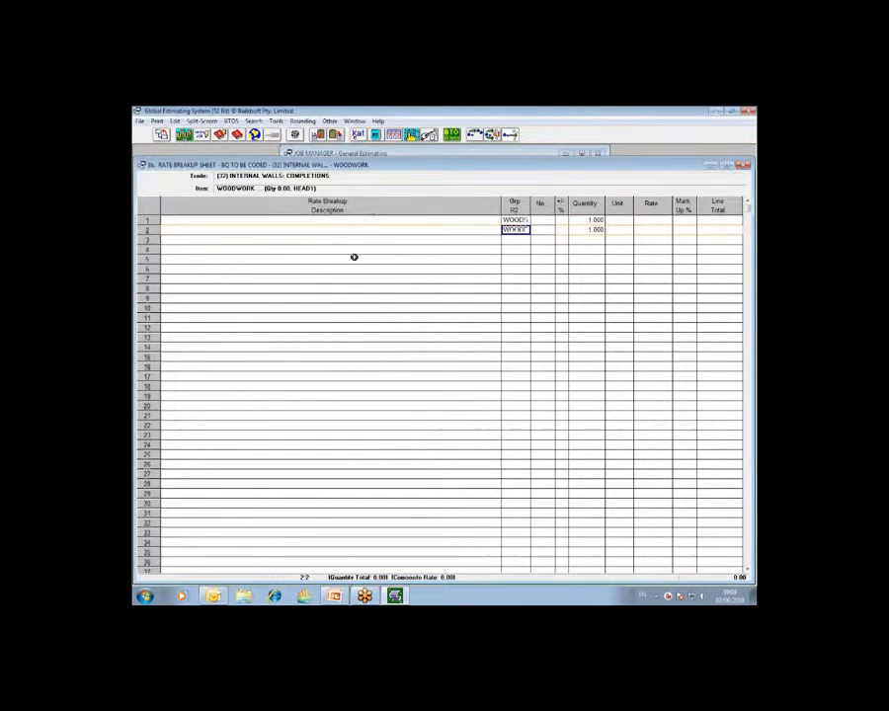
{"action": "left_click", "coordinate": [162, 135]}
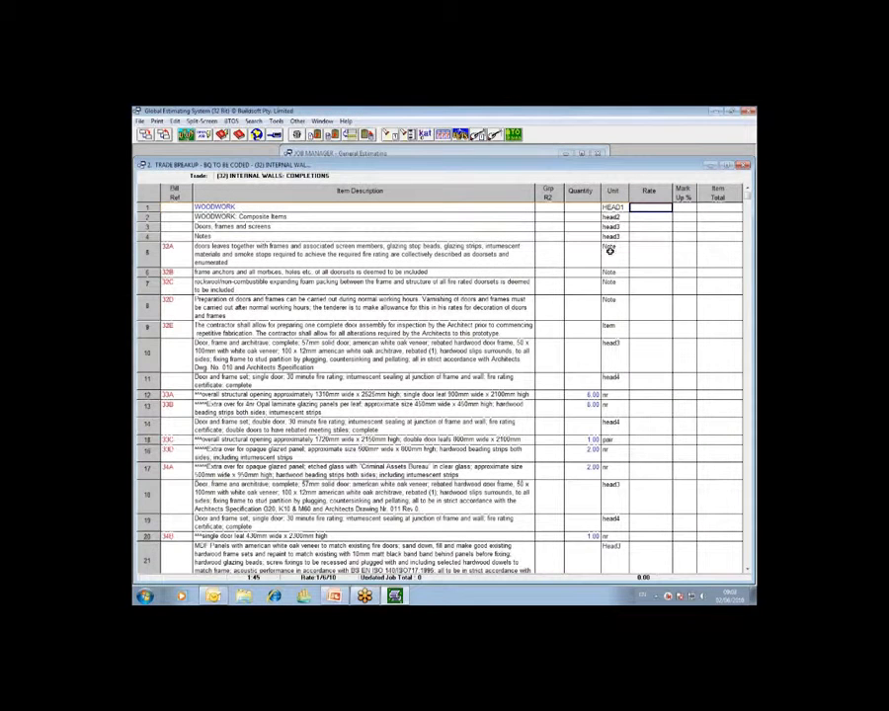
- Go through the Rate cells on lines 1 to 6 and look up the Copy Down a Value command without running it
{"action": "left_click", "coordinate": [493, 208]}
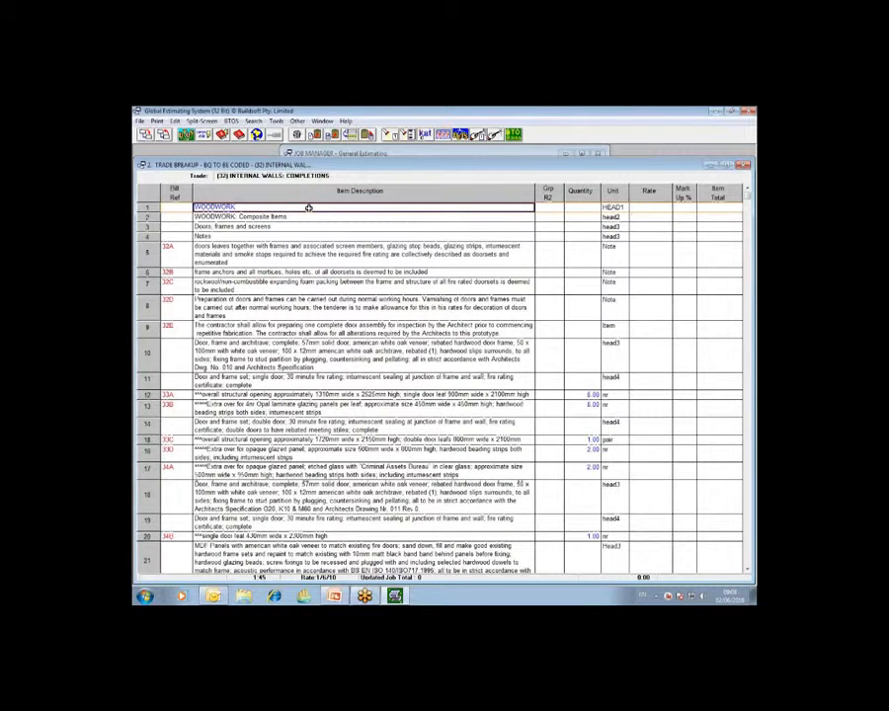
{"action": "left_click", "coordinate": [652, 208]}
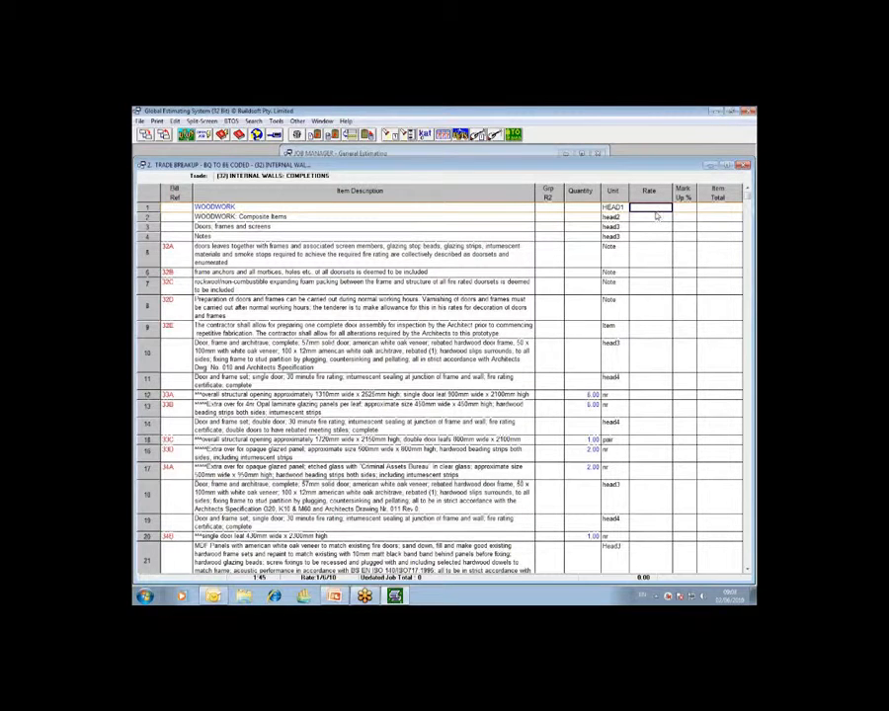
{"action": "left_click", "coordinate": [554, 207]}
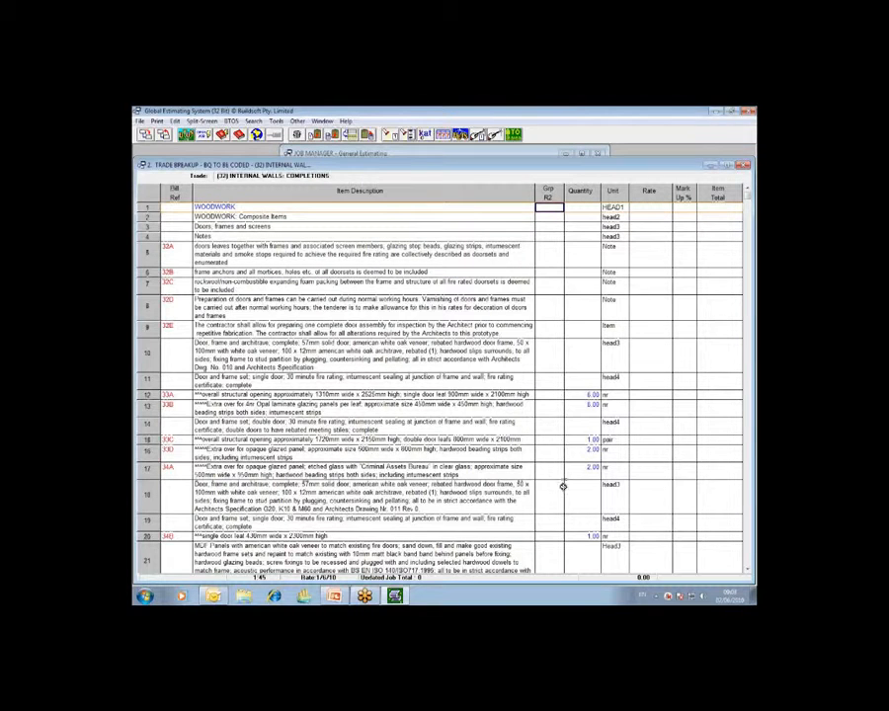
{"action": "left_click", "coordinate": [656, 209]}
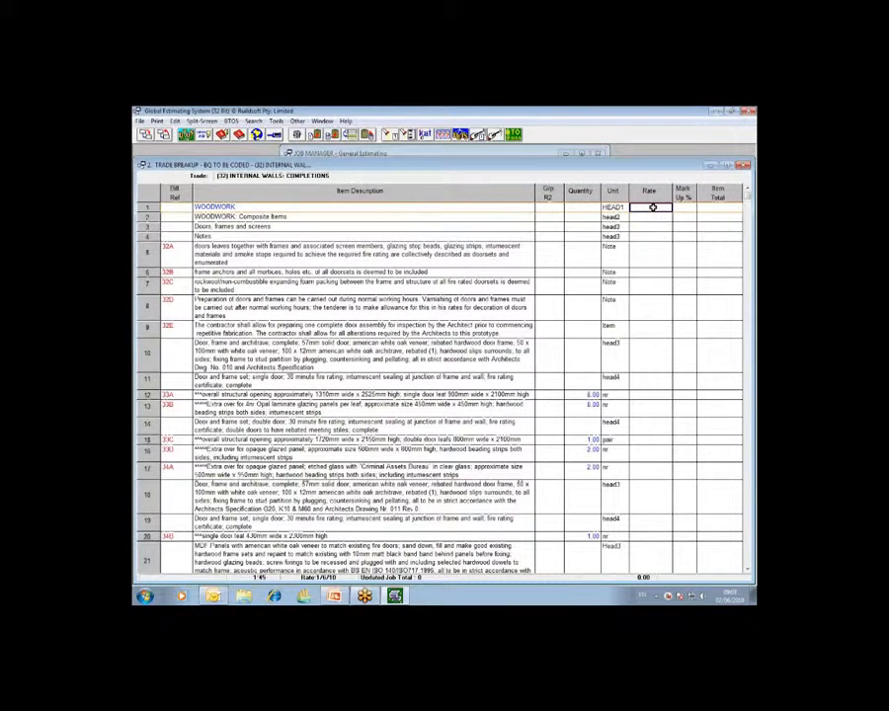
{"action": "left_click", "coordinate": [653, 217]}
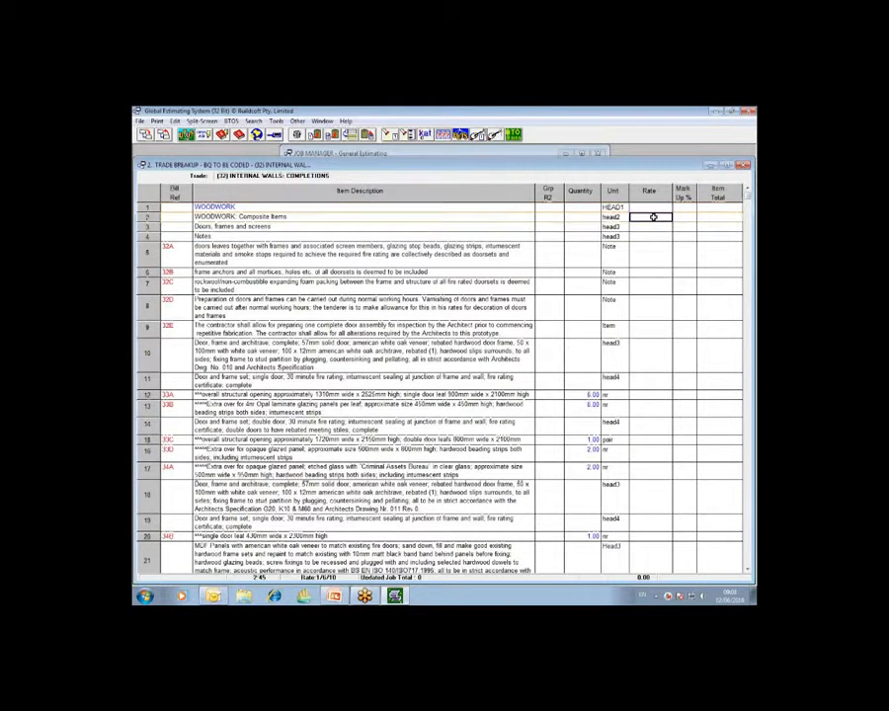
{"action": "left_click", "coordinate": [653, 229]}
{"action": "left_click", "coordinate": [653, 239]}
{"action": "left_click", "coordinate": [653, 251]}
{"action": "left_click", "coordinate": [653, 271]}
{"action": "left_click", "coordinate": [655, 210]}
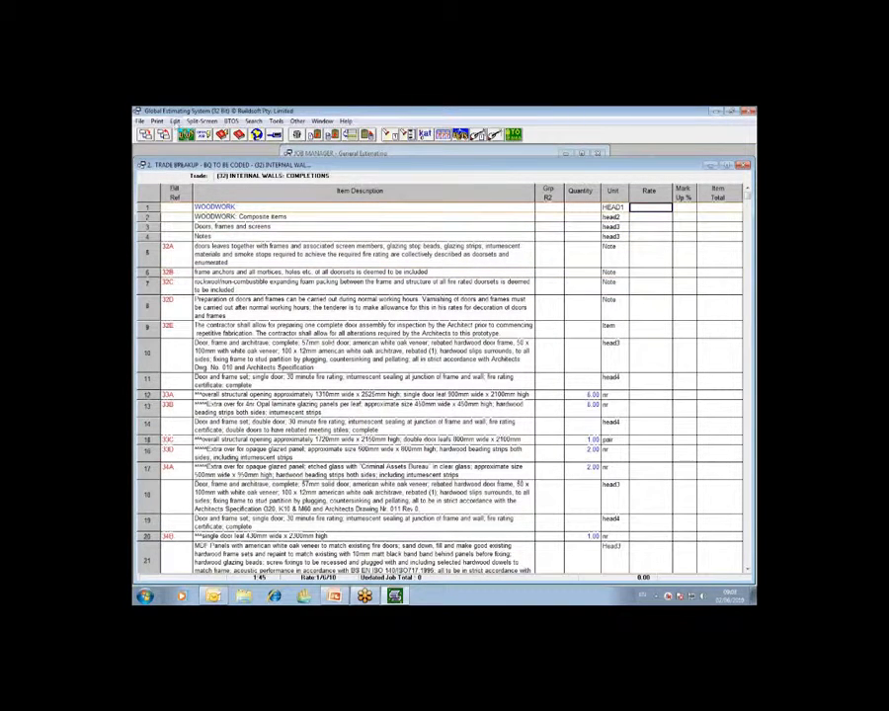
{"action": "left_click", "coordinate": [174, 121]}
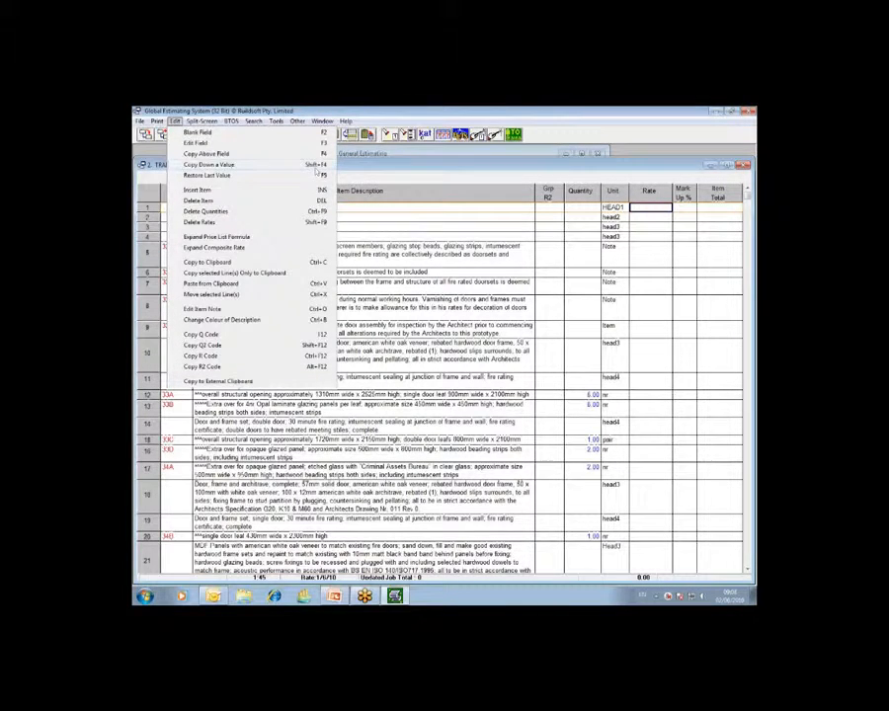
{"action": "left_click", "coordinate": [655, 208]}
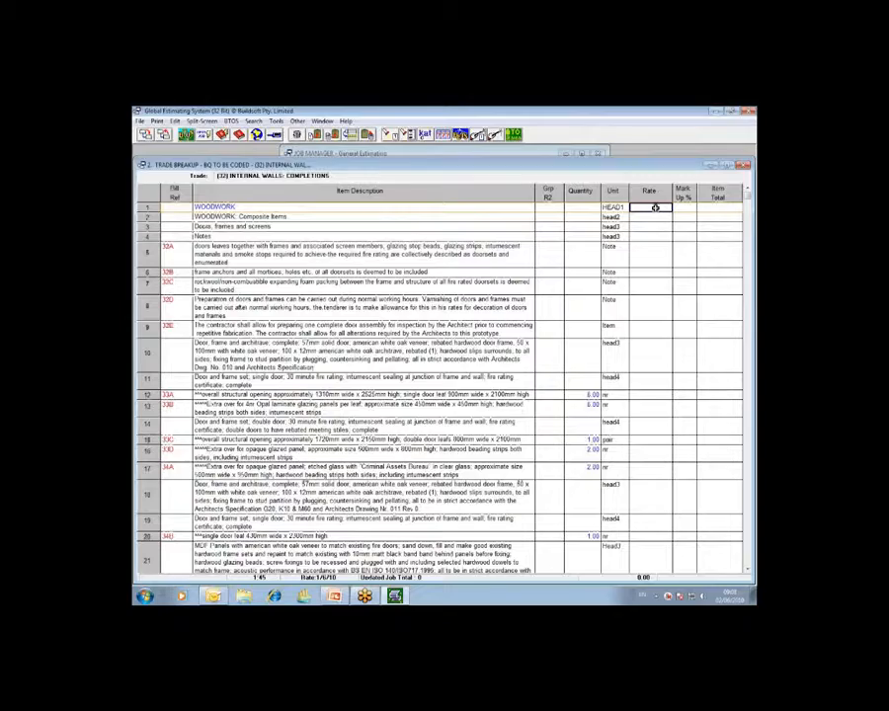
- Review the woodwork items down to line 39 and select the PAINTING AND DECORATING heading on line 40
{"action": "scroll", "coordinate": [657, 234], "scroll_direction": "down", "scroll_amount": 6}
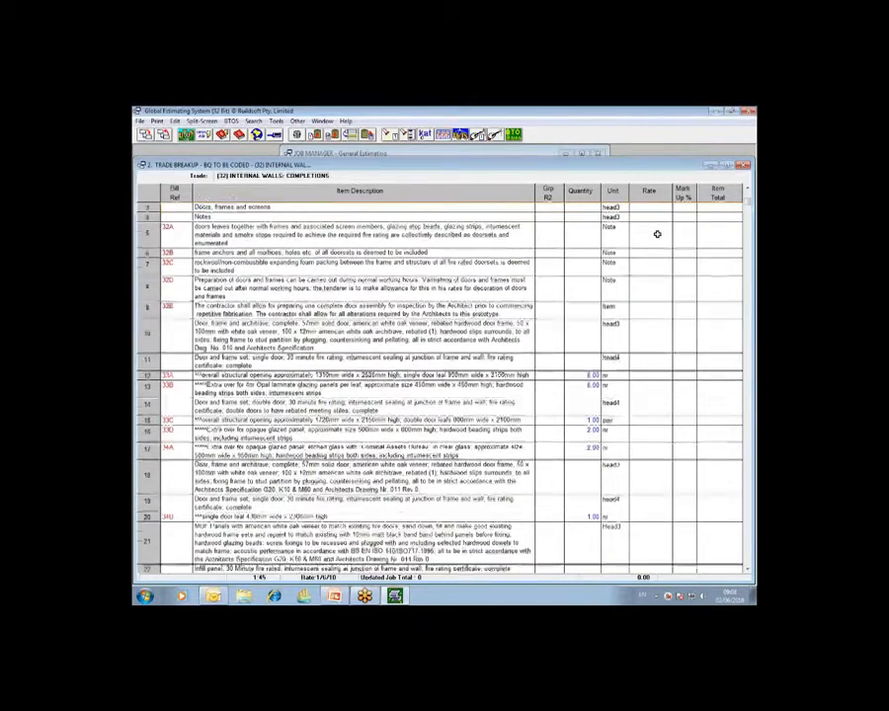
{"action": "scroll", "coordinate": [656, 234], "scroll_direction": "down", "scroll_amount": 5}
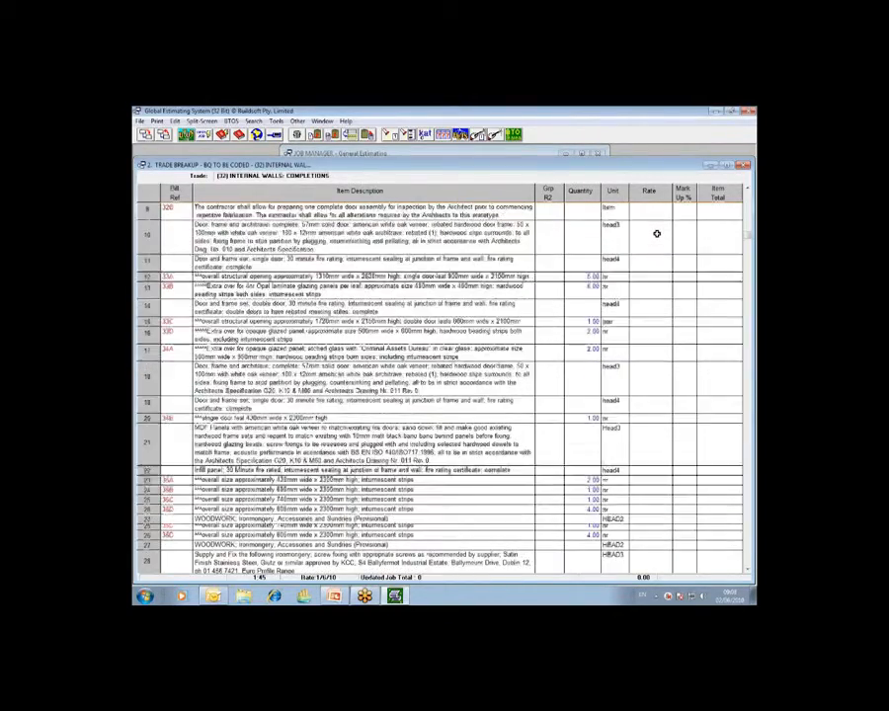
{"action": "scroll", "coordinate": [656, 235], "scroll_direction": "down", "scroll_amount": 2}
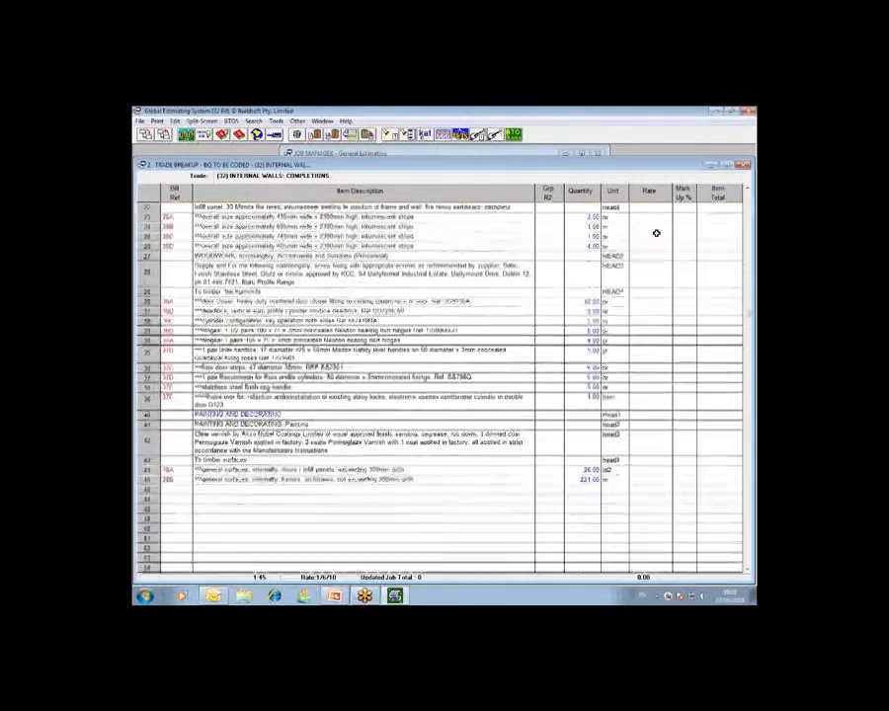
{"action": "left_click", "coordinate": [643, 403]}
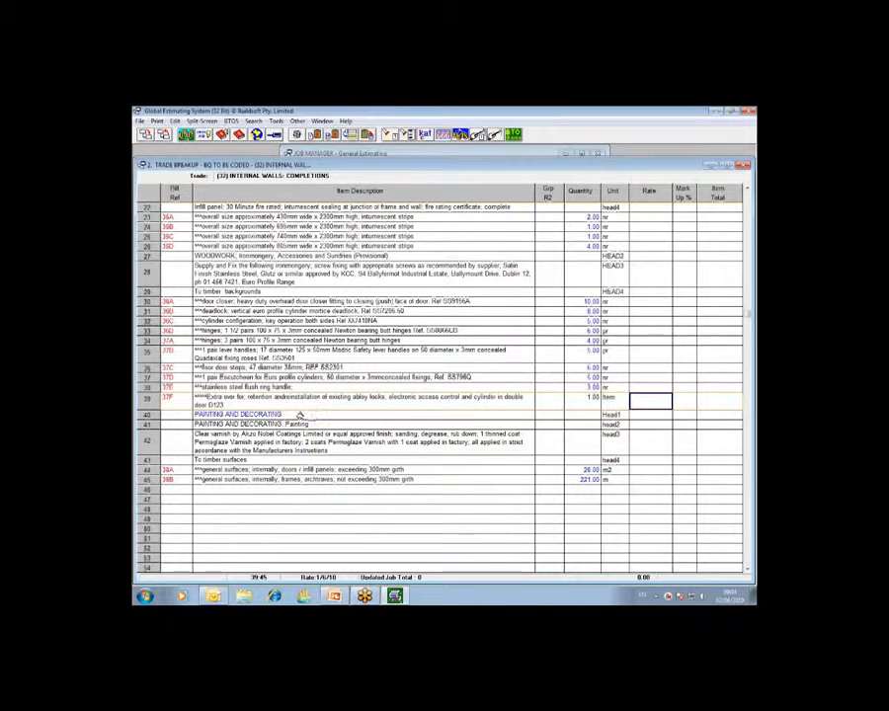
{"action": "left_click", "coordinate": [533, 414]}
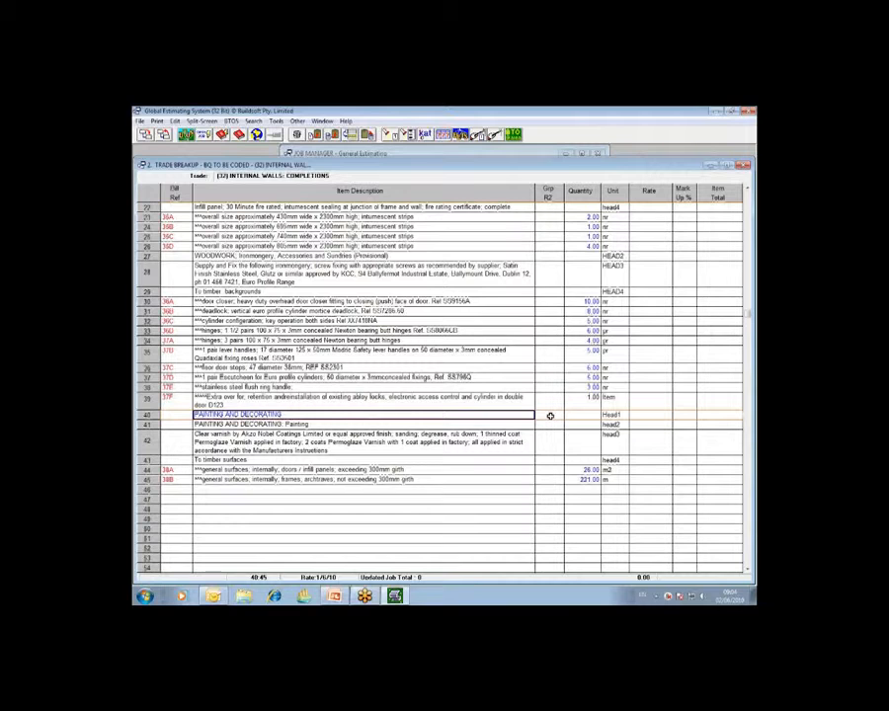
- Assign the PAINTING code from the R2 code list to the PAINTING AND DECORATING headings on lines 40 and 41
{"action": "left_click", "coordinate": [550, 416]}
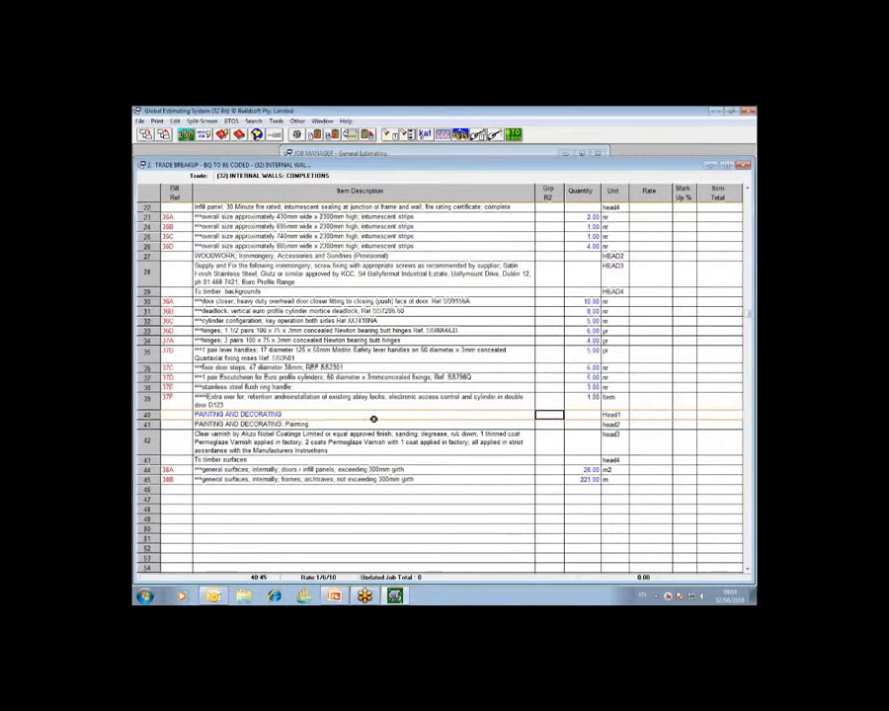
{"action": "double_click", "coordinate": [553, 414]}
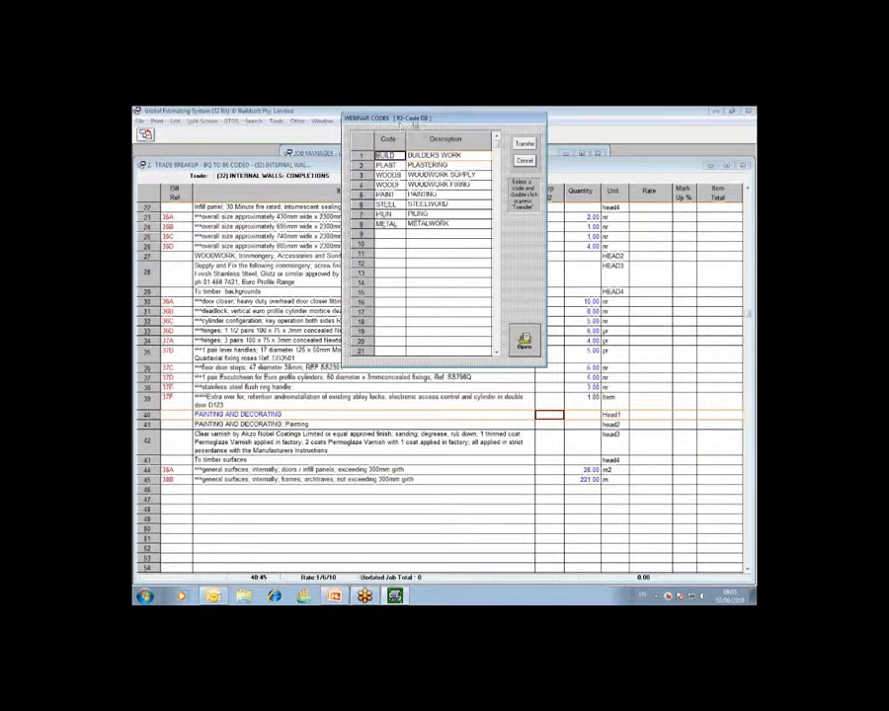
{"action": "left_click", "coordinate": [387, 194]}
{"action": "double_click", "coordinate": [388, 195]}
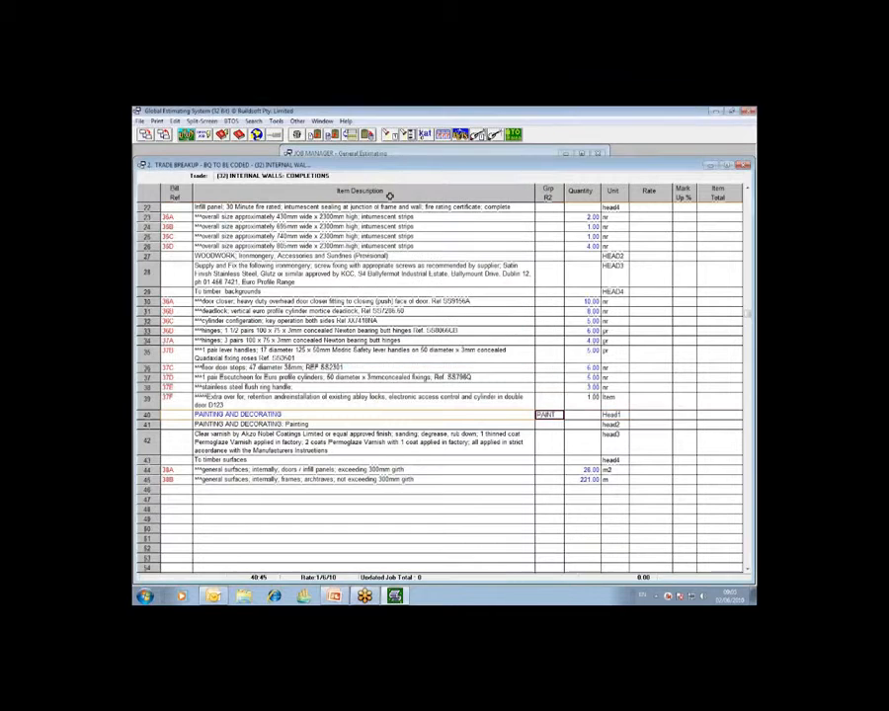
{"action": "left_click", "coordinate": [551, 424]}
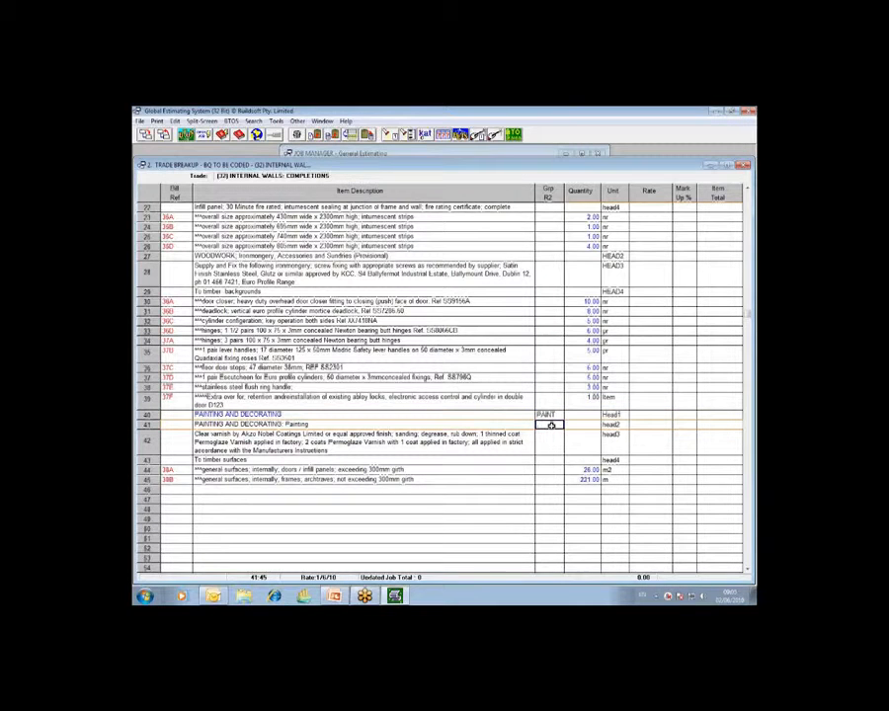
{"action": "double_click", "coordinate": [551, 425]}
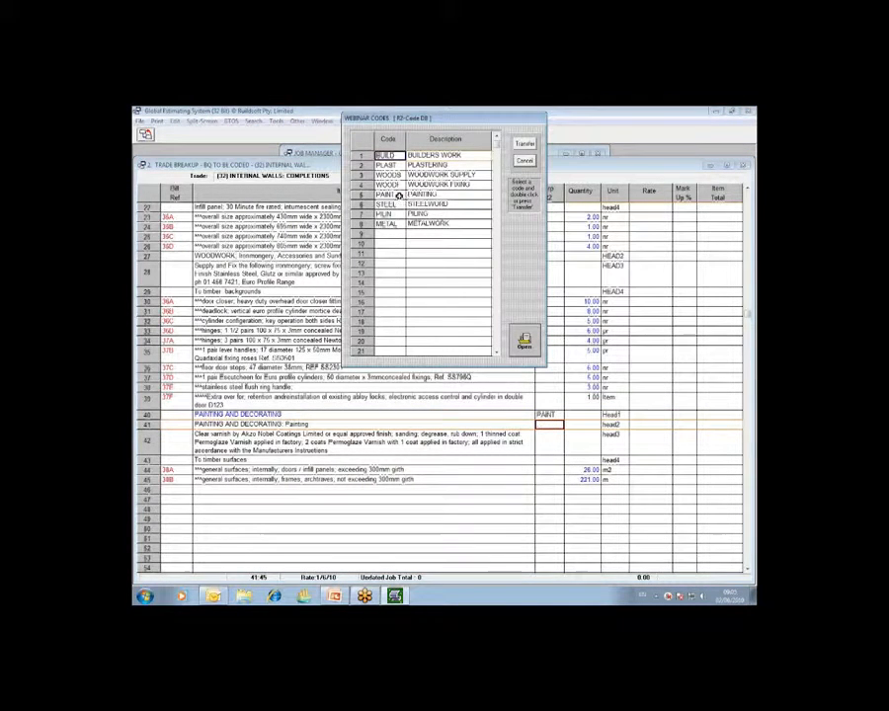
{"action": "double_click", "coordinate": [399, 194]}
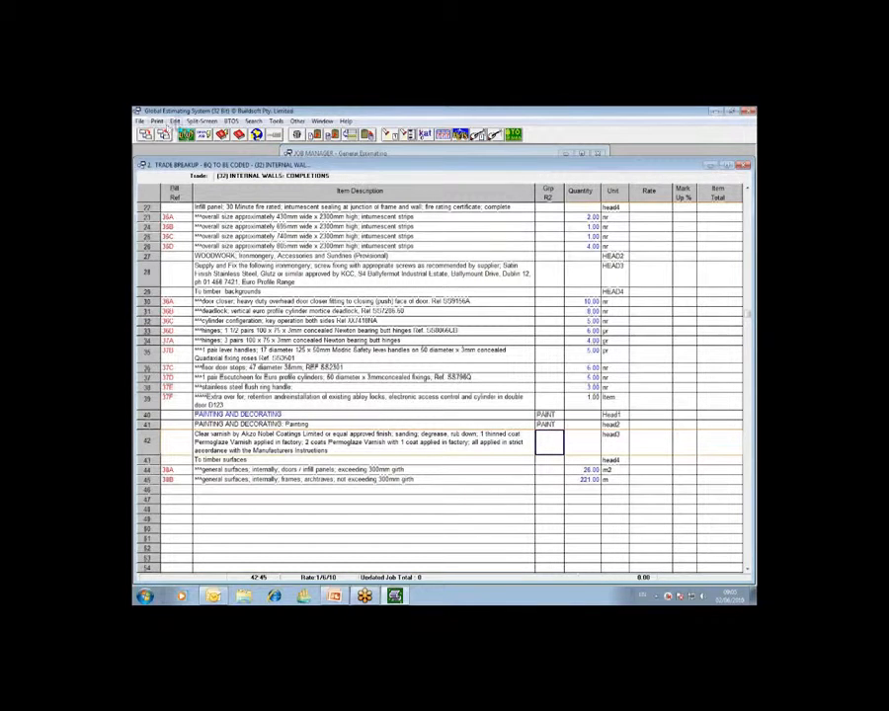
- Copy the PAINT code down the Grp R2 column to the remaining painting items on lines 42 to 45
{"action": "left_click", "coordinate": [174, 121]}
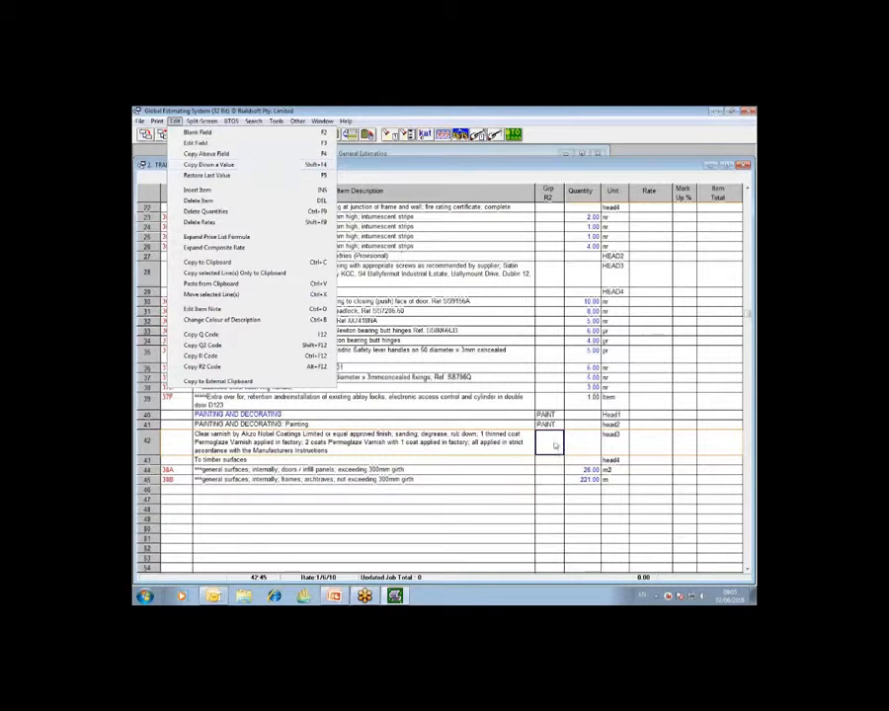
{"action": "left_click", "coordinate": [550, 437]}
{"action": "key", "text": "ctrl+d"}
{"action": "left_click", "coordinate": [550, 460]}
{"action": "key", "text": "ctrl+d"}
{"action": "left_click", "coordinate": [551, 470]}
{"action": "key", "text": "ctrl+d"}
{"action": "left_click", "coordinate": [550, 479]}
{"action": "key", "text": "ctrl+d"}
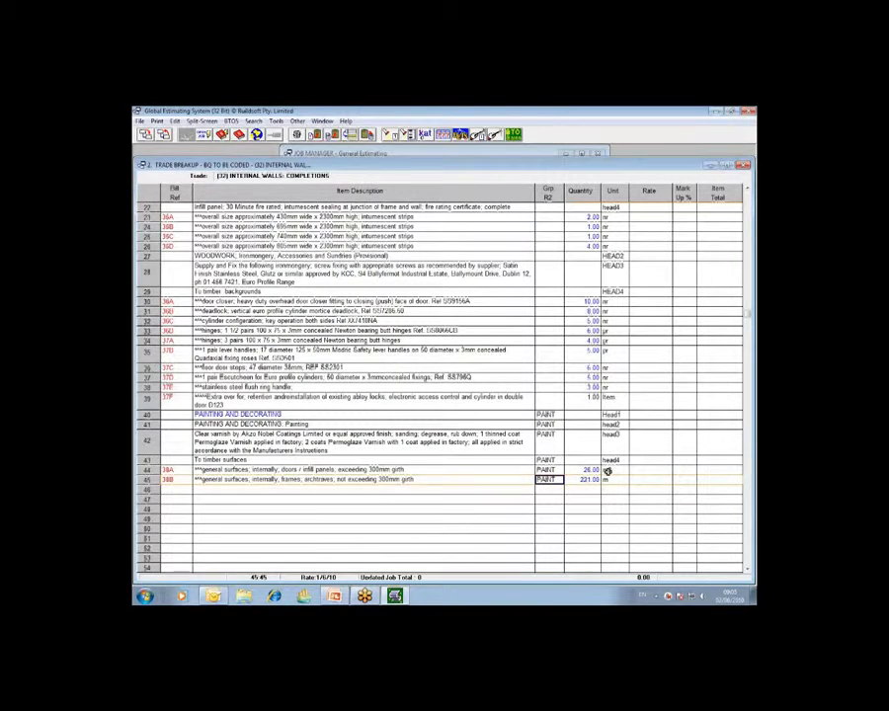
- Review the coded items in the DEMOLITION & ALTERATIONS trade and view the R2 code list without transferring a code
{"action": "left_click", "coordinate": [166, 137]}
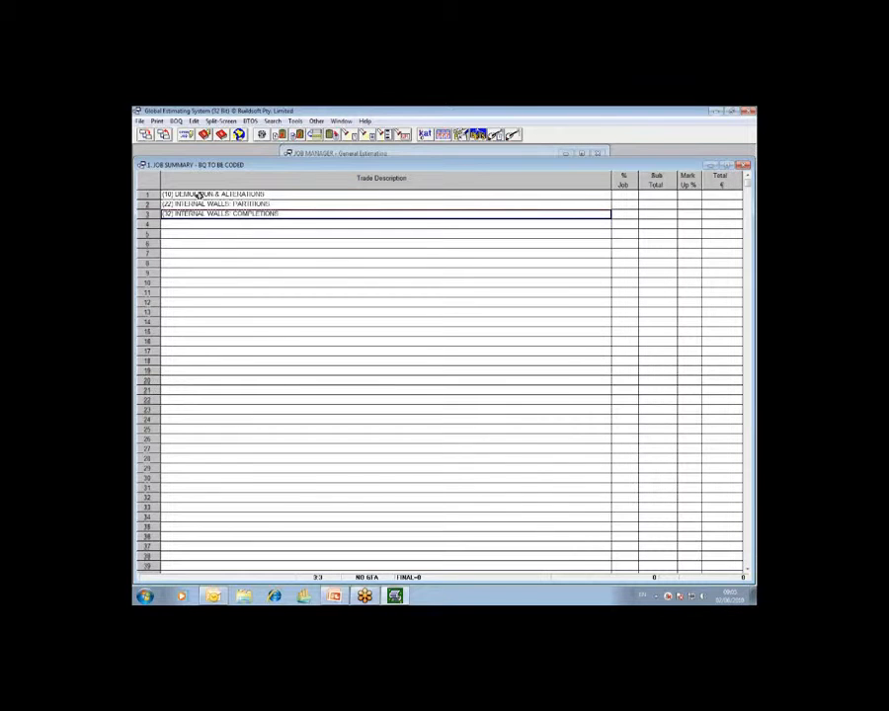
{"action": "double_click", "coordinate": [199, 194]}
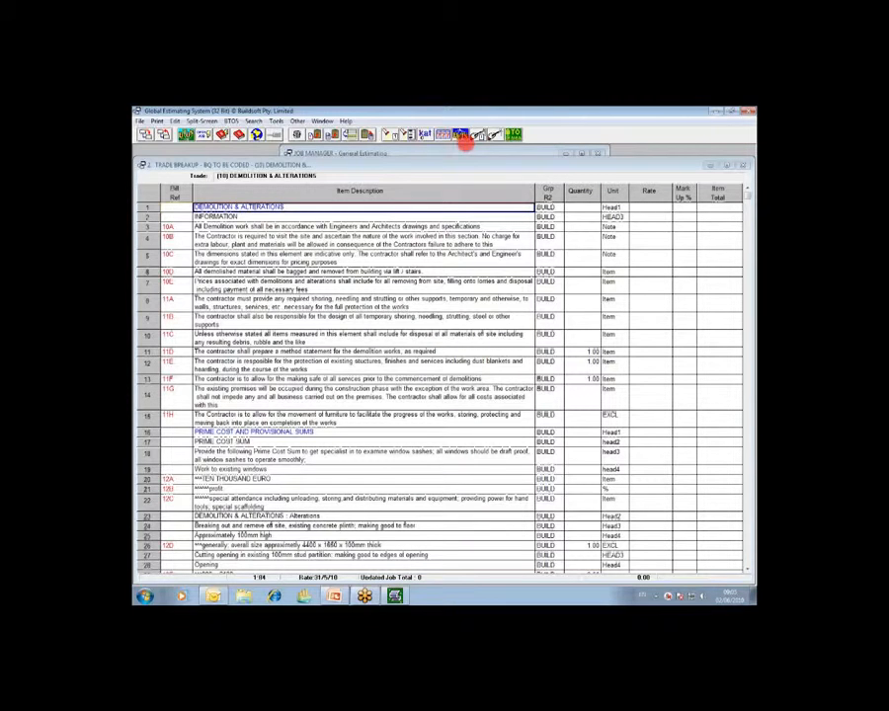
{"action": "double_click", "coordinate": [550, 207]}
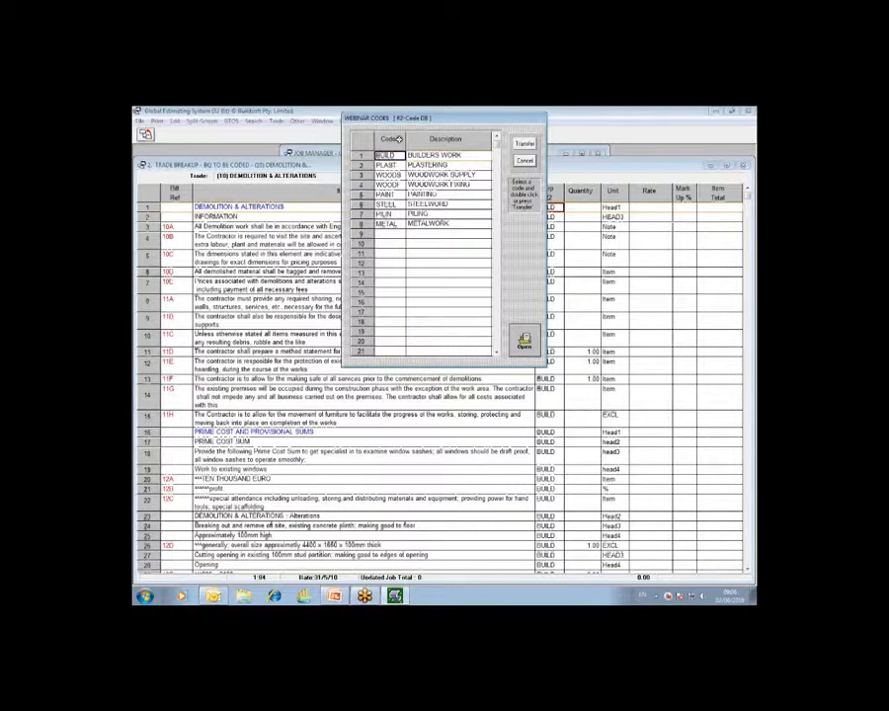
{"action": "left_click", "coordinate": [526, 163]}
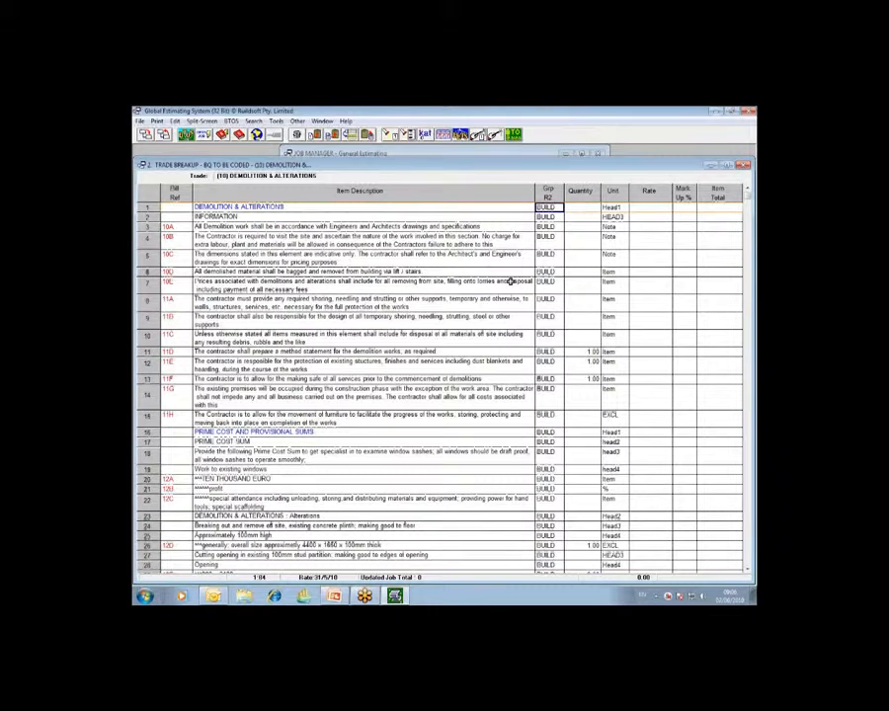
- Check the supply and fixing codes in the WOODWORK rate breakup of INTERNAL WALLS: COMPLETIONS and return to the trade breakup
{"action": "left_click", "coordinate": [164, 135]}
{"action": "left_click", "coordinate": [182, 215]}
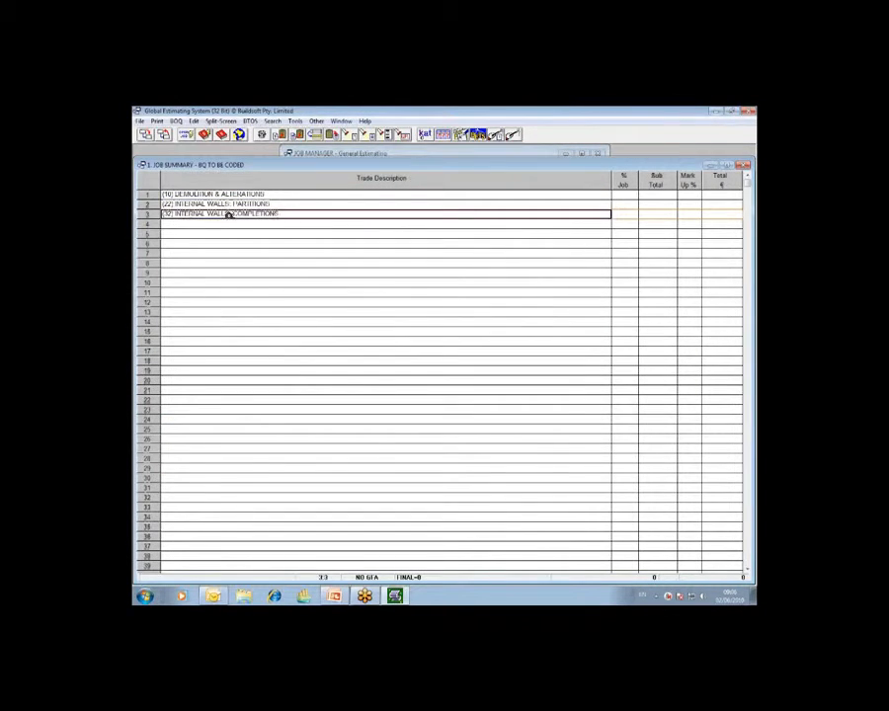
{"action": "double_click", "coordinate": [279, 215]}
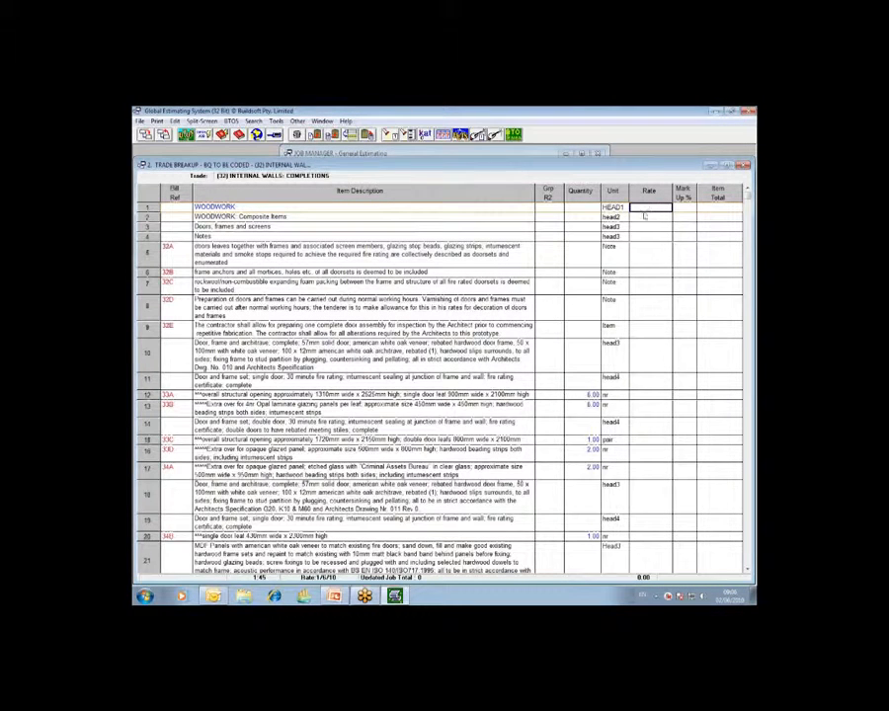
{"action": "double_click", "coordinate": [649, 209]}
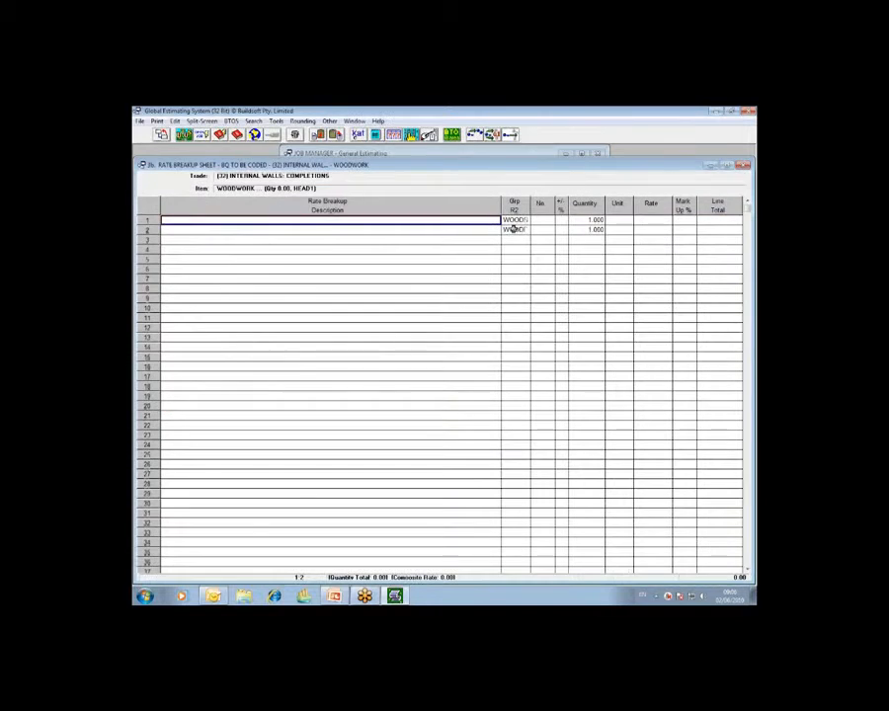
{"action": "left_click", "coordinate": [516, 221]}
{"action": "left_click", "coordinate": [513, 229]}
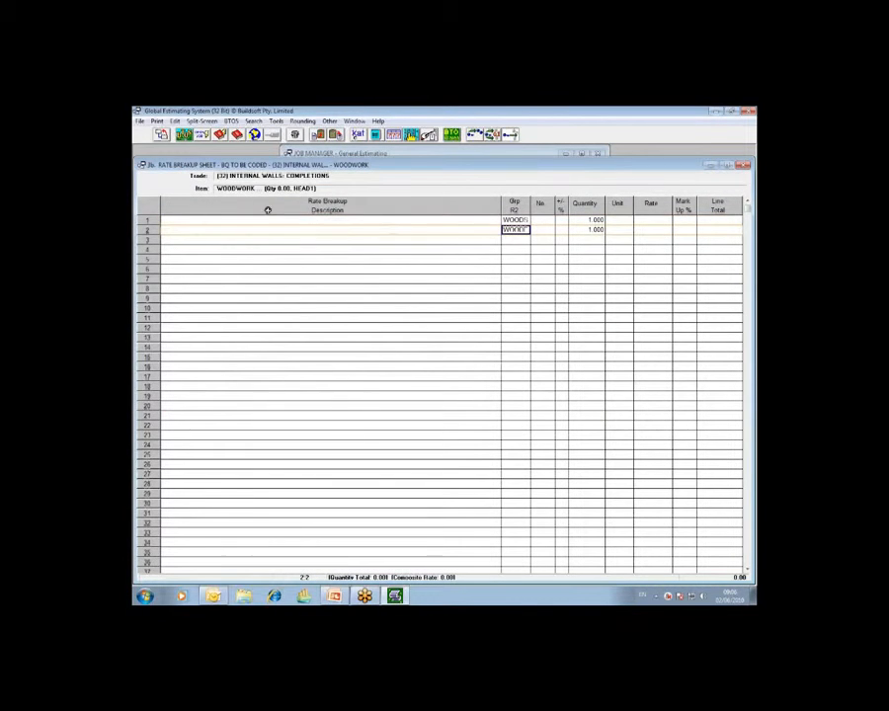
{"action": "left_click", "coordinate": [161, 136]}
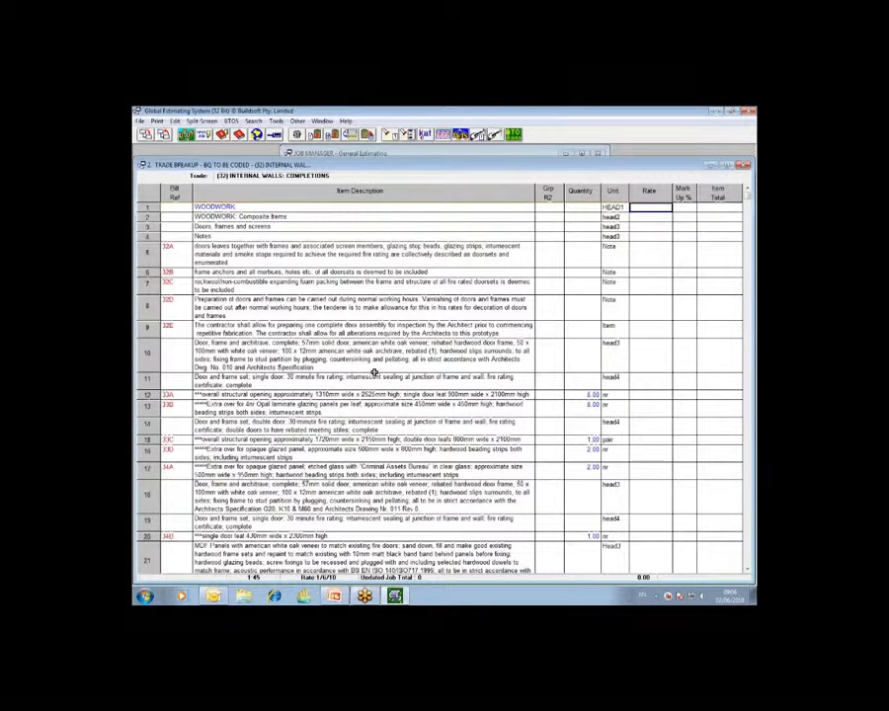
- Go back through the job summary to the Job Manager and look over the available analysis commands without running one
{"action": "left_click", "coordinate": [167, 136]}
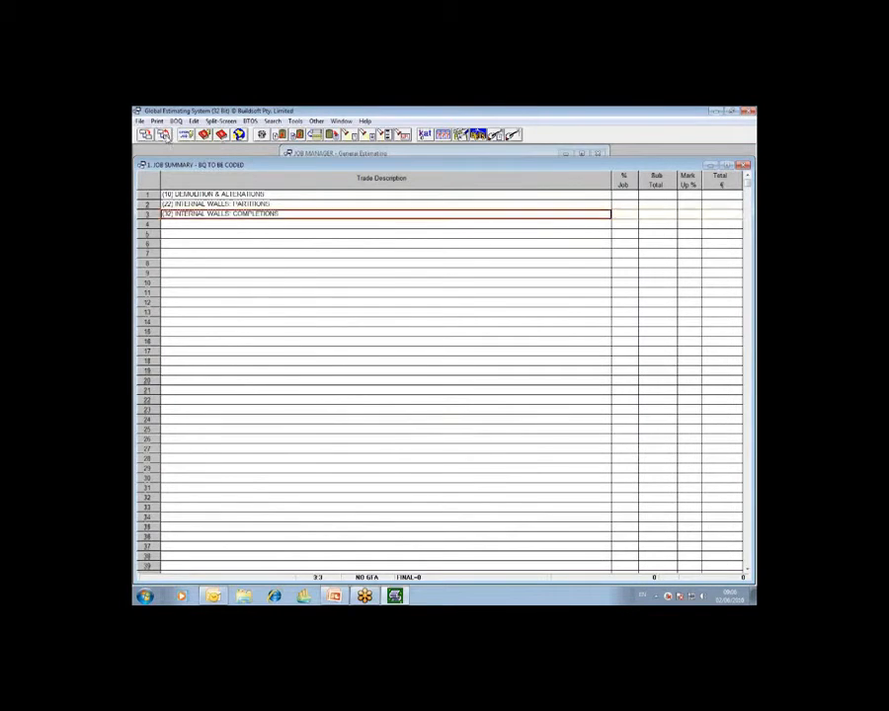
{"action": "left_click", "coordinate": [165, 135]}
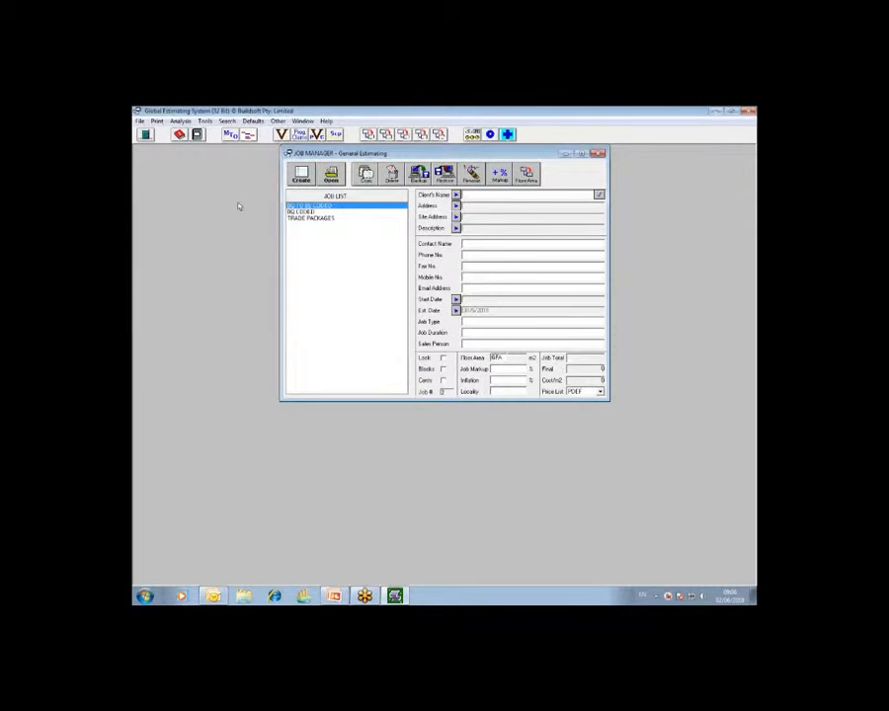
{"action": "left_click", "coordinate": [719, 241]}
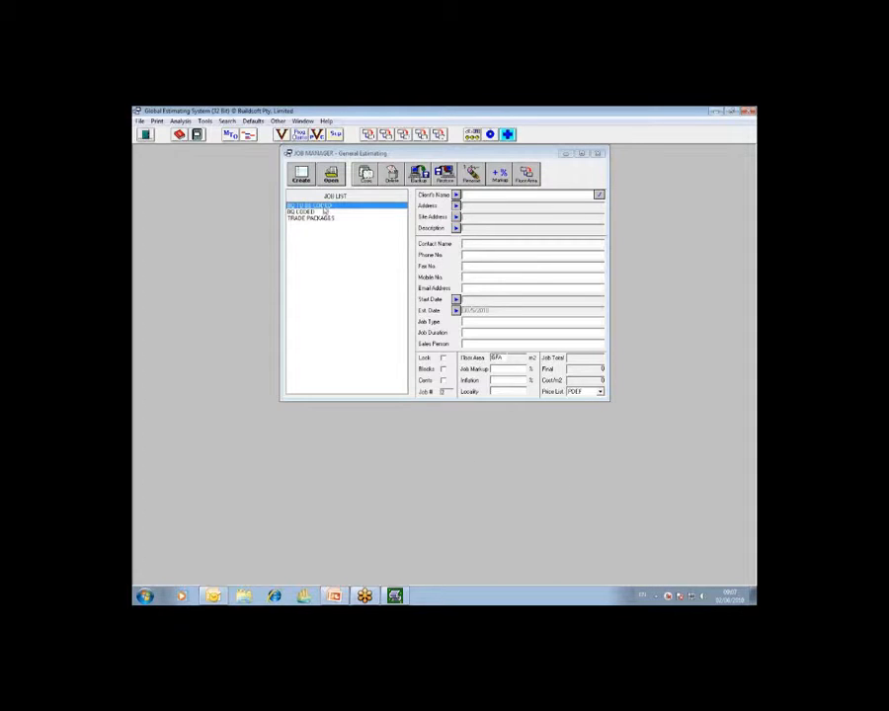
{"action": "left_click", "coordinate": [182, 120]}
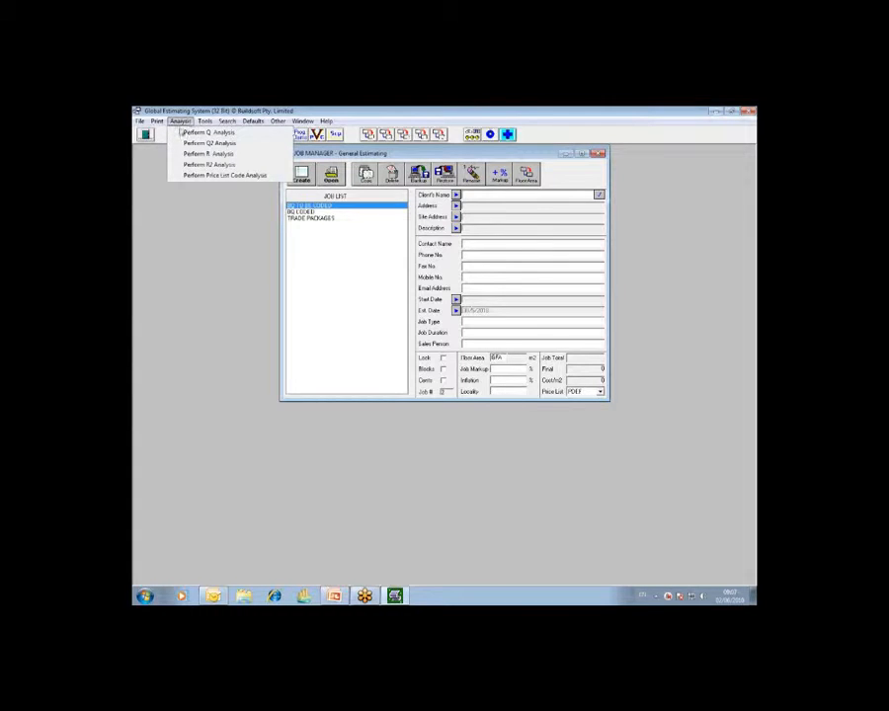
{"action": "left_click", "coordinate": [738, 211]}
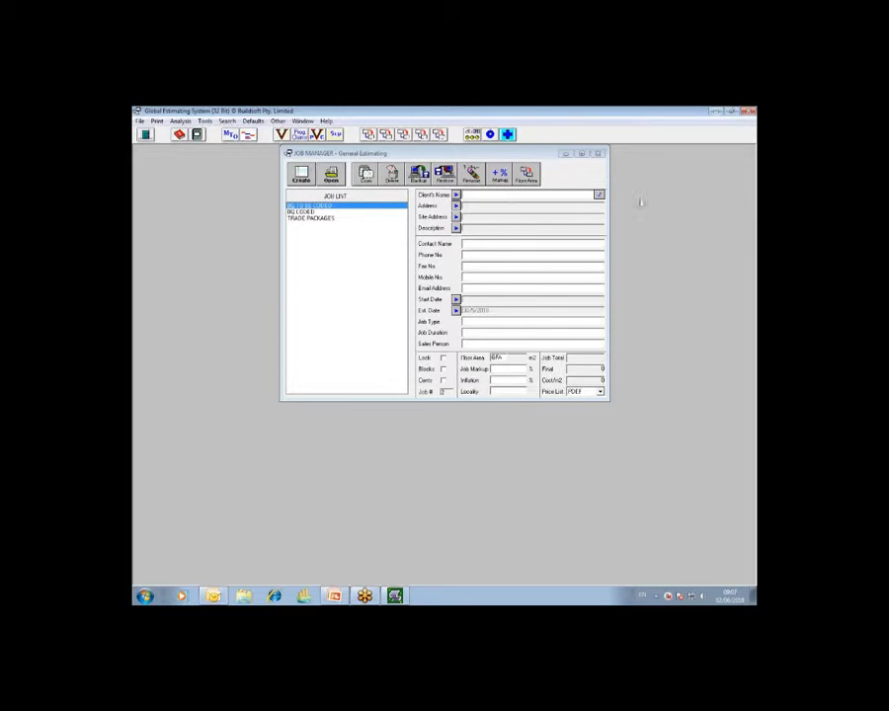
- Start an R2 analysis of the BQ TO BE CODED job into a new job named TRADE PACKAGE ANALYSIS
{"action": "left_click", "coordinate": [180, 121]}
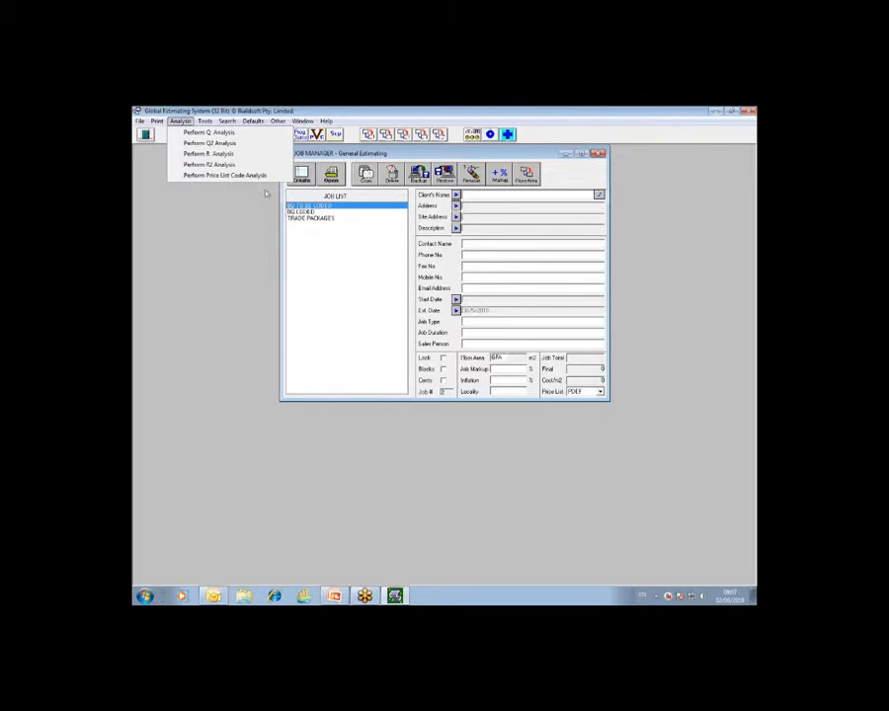
{"action": "left_click", "coordinate": [202, 164]}
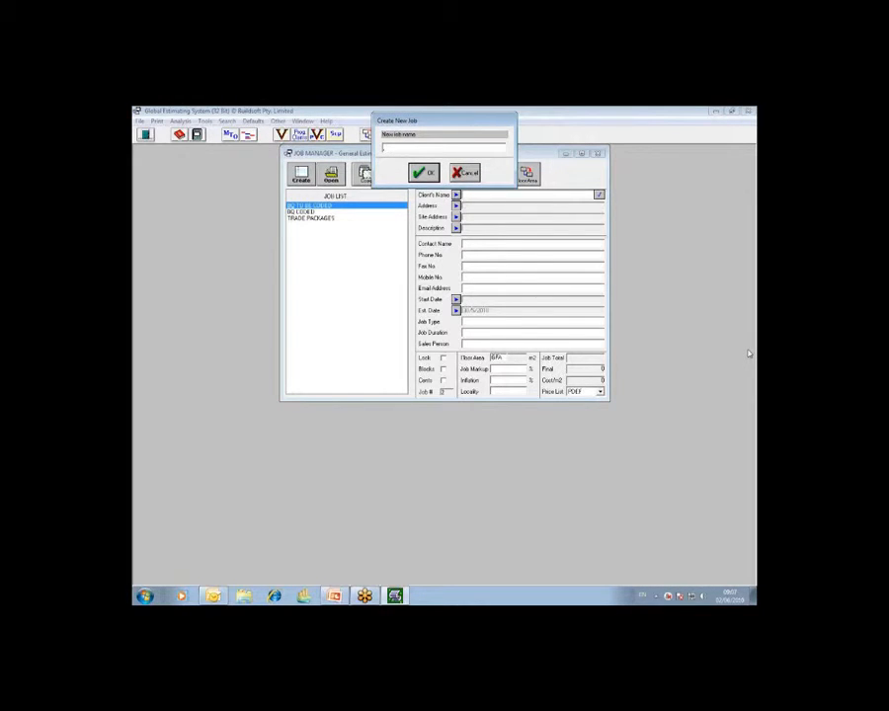
{"action": "type", "text": "TRADE PACKAGE ANALYSIS"}
{"action": "left_click", "coordinate": [433, 175]}
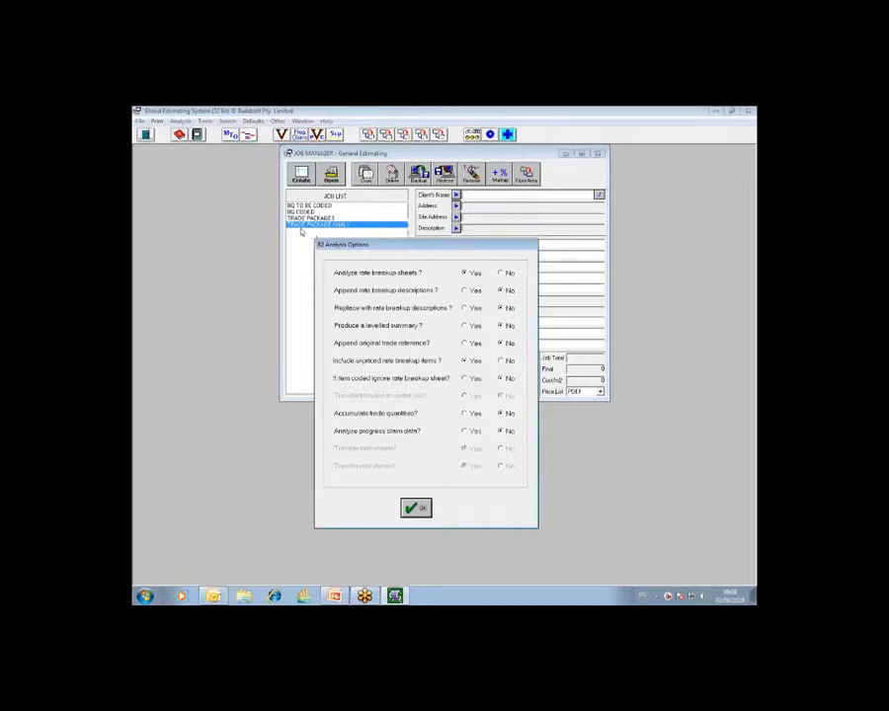
{"action": "left_click_drag", "start_coordinate": [418, 254], "coordinate": [411, 229]}
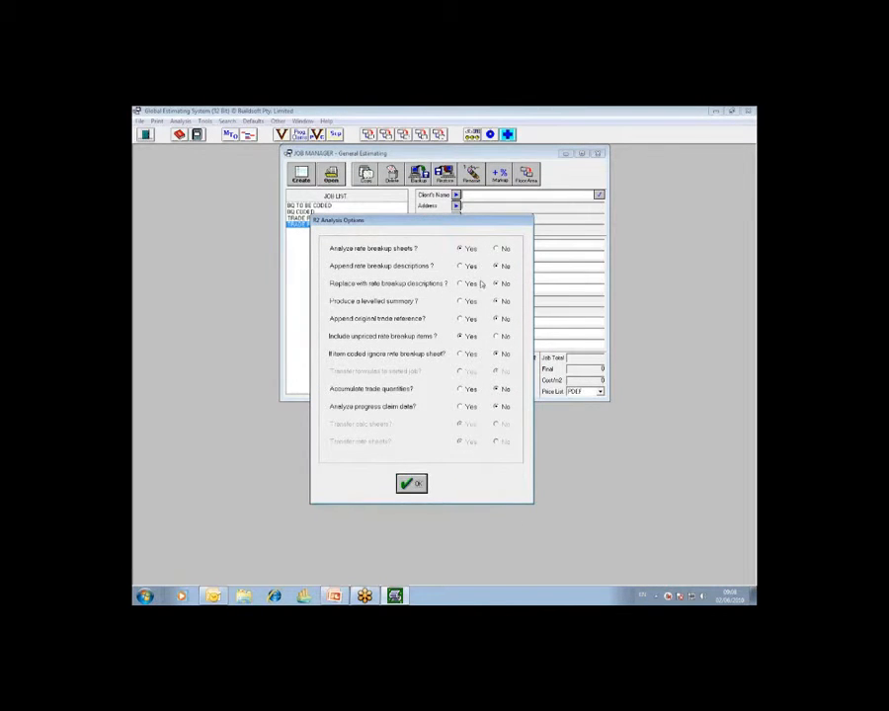